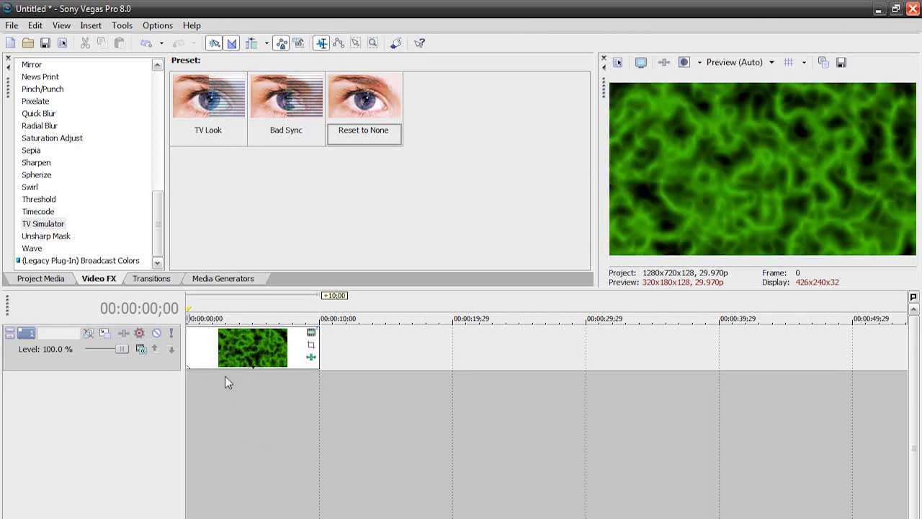
Insert an empty video track above the green noise clip and show the Media Generators presets
right_click(225, 375)
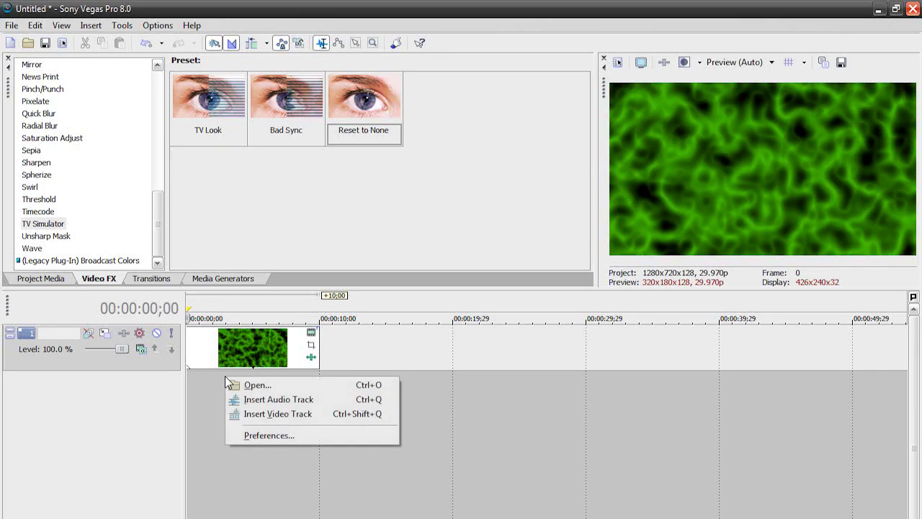
left_click(268, 416)
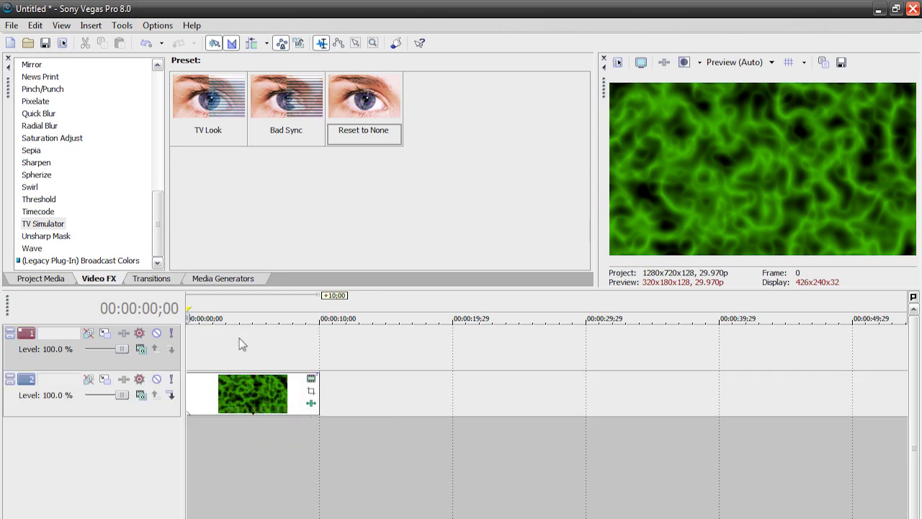
left_click(206, 282)
left_click_drag(583, 158, 410, 173)
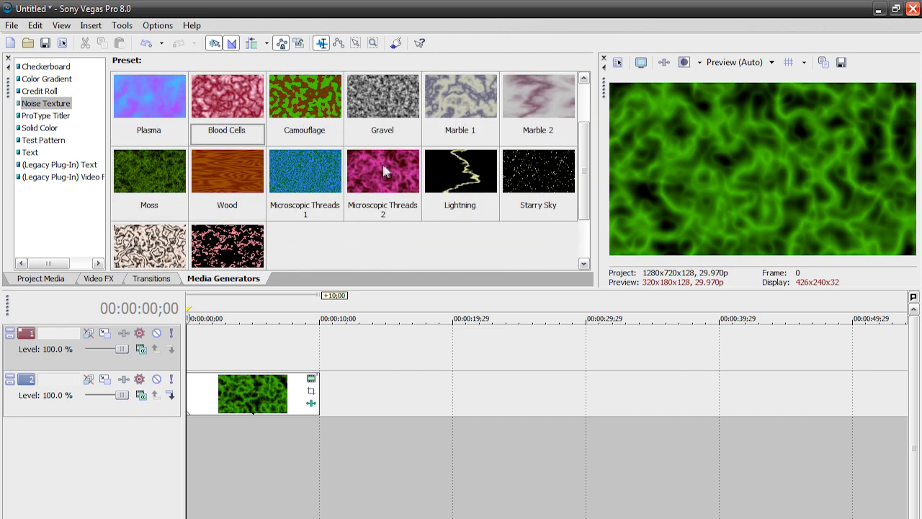
Place Microscopic Threads 2 noise on the new top track with green Color A and black Color B
left_click_drag(383, 165, 189, 345)
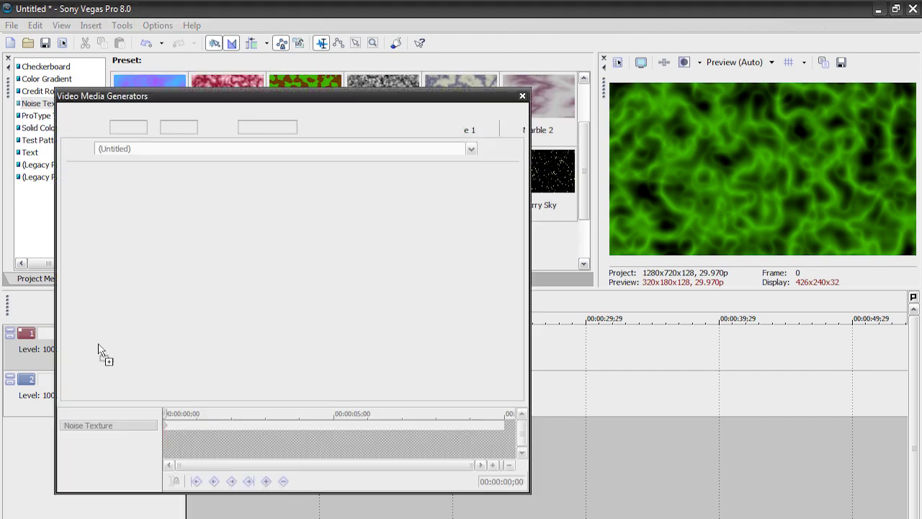
left_click_drag(449, 335, 495, 387)
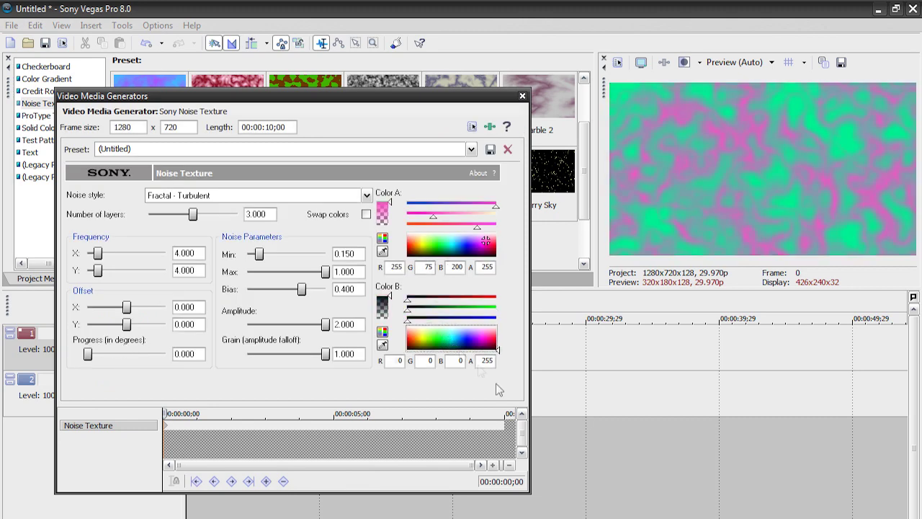
mouse_move(431, 245)
left_mouse_down()
mouse_move(438, 249)
mouse_move(429, 249)
left_mouse_up()
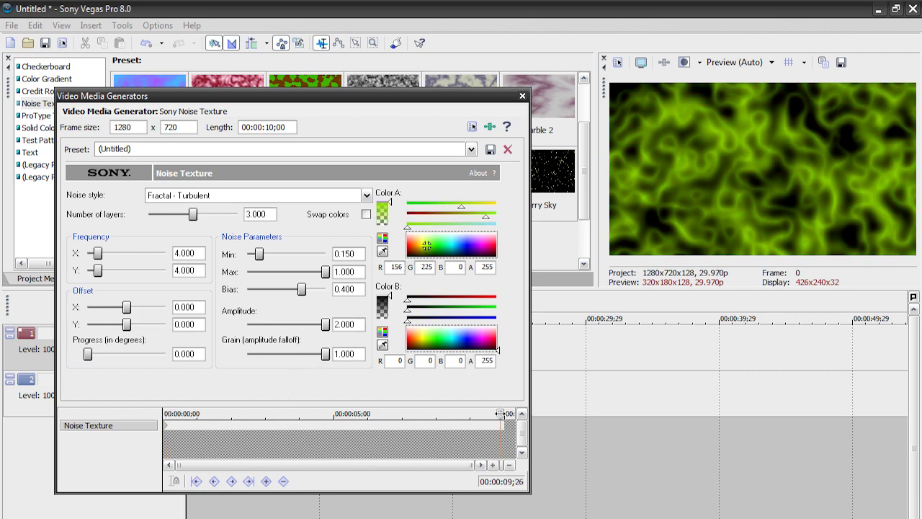
Keyframe Progress to 10 and Color B alpha from partly to fully transparent, then close the generator
left_click_drag(88, 350, 228, 353)
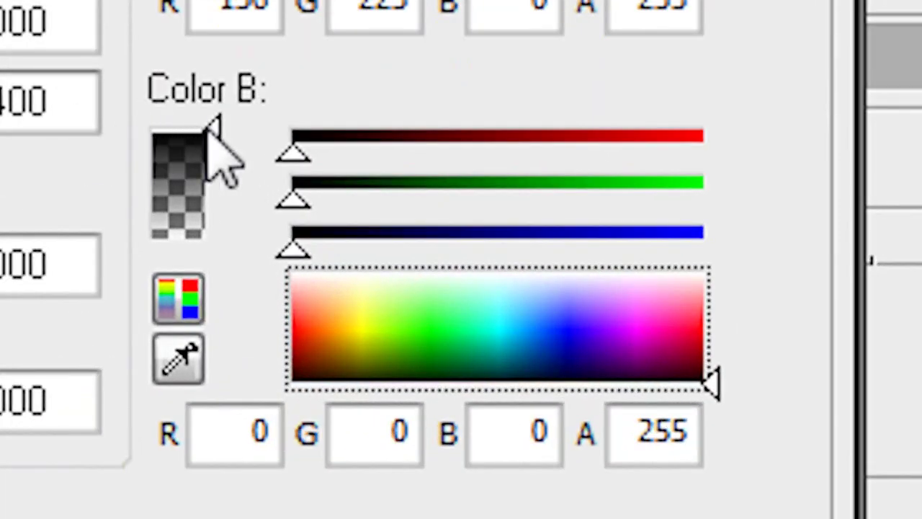
mouse_move(389, 296)
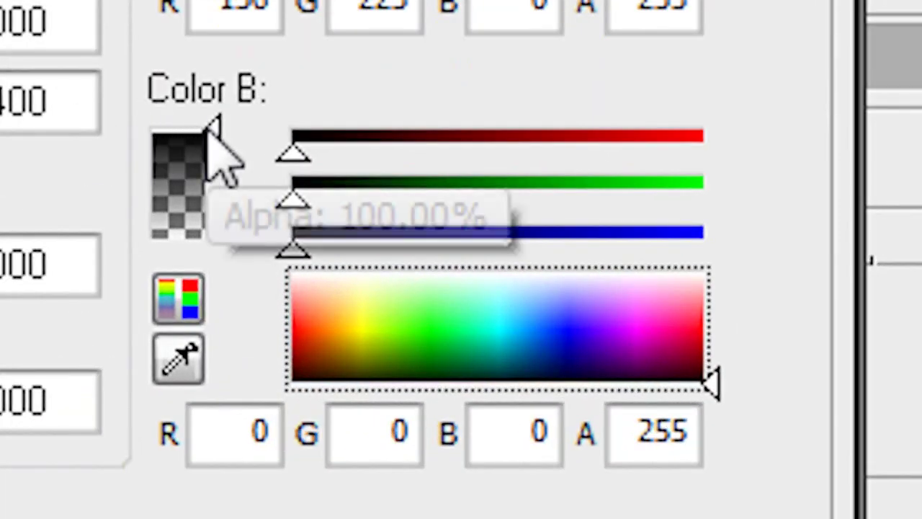
left_click_drag(211, 134, 206, 279)
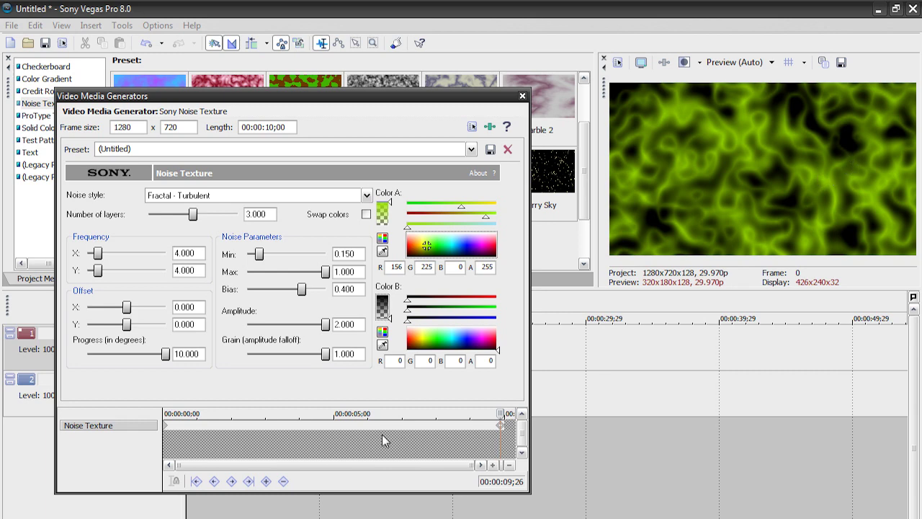
left_click(168, 428)
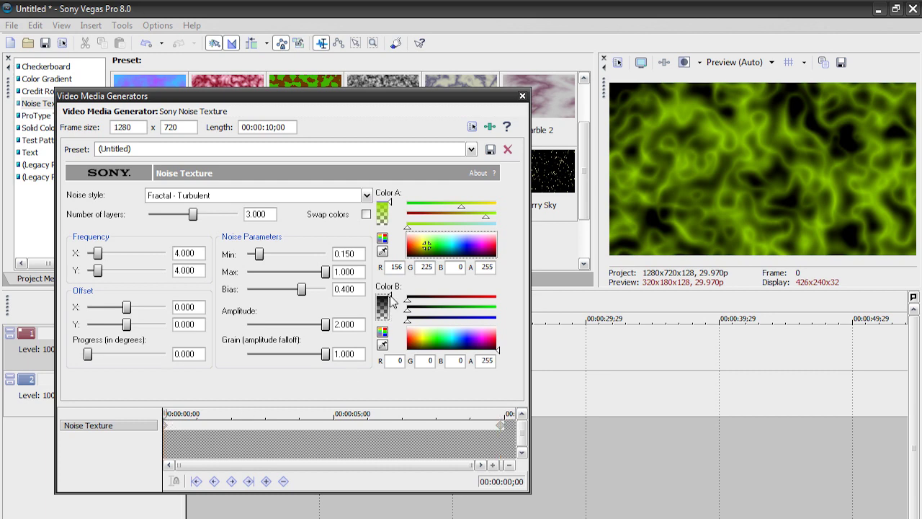
left_click_drag(391, 301, 392, 314)
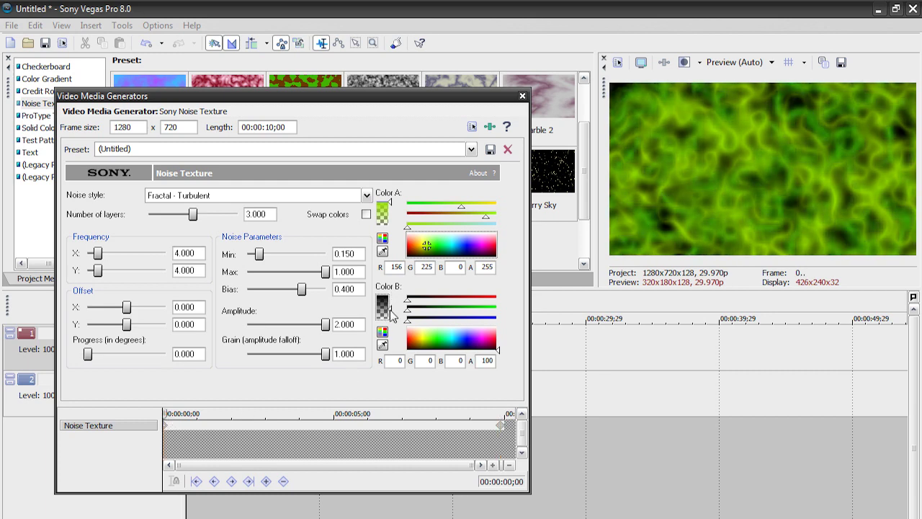
left_click(523, 97)
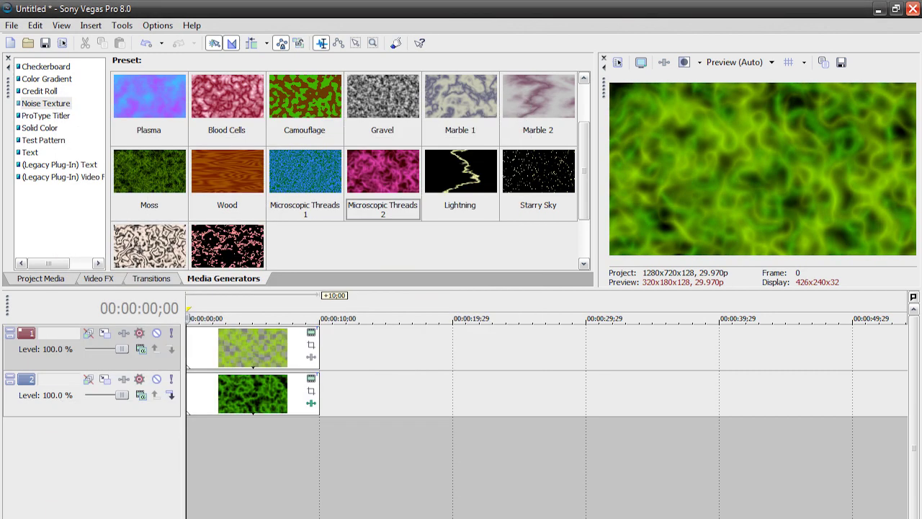
key("space")
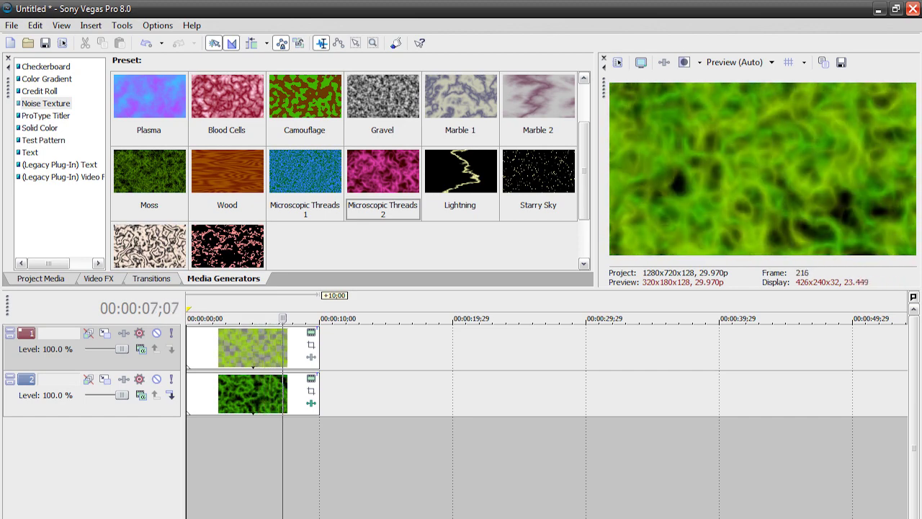
key("space")
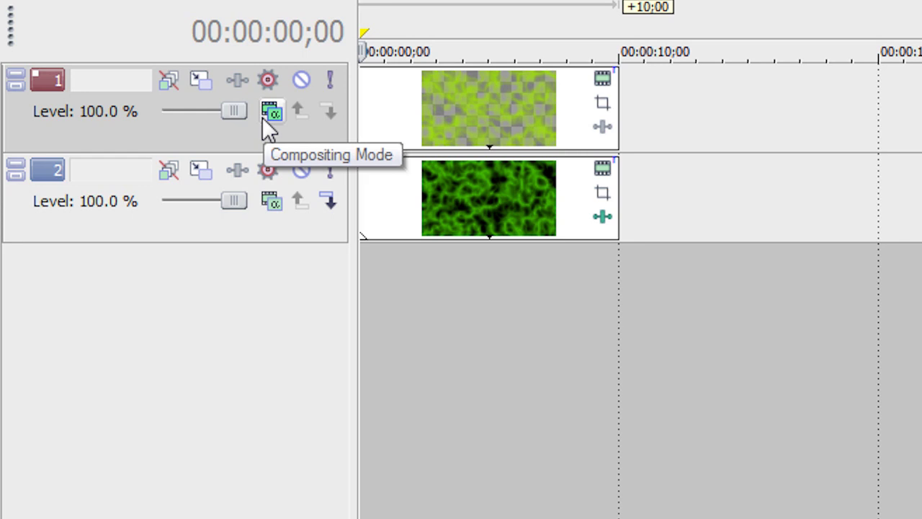
Set track 1's compositing mode to Dodge and preview the blended noise layers
left_click(265, 112)
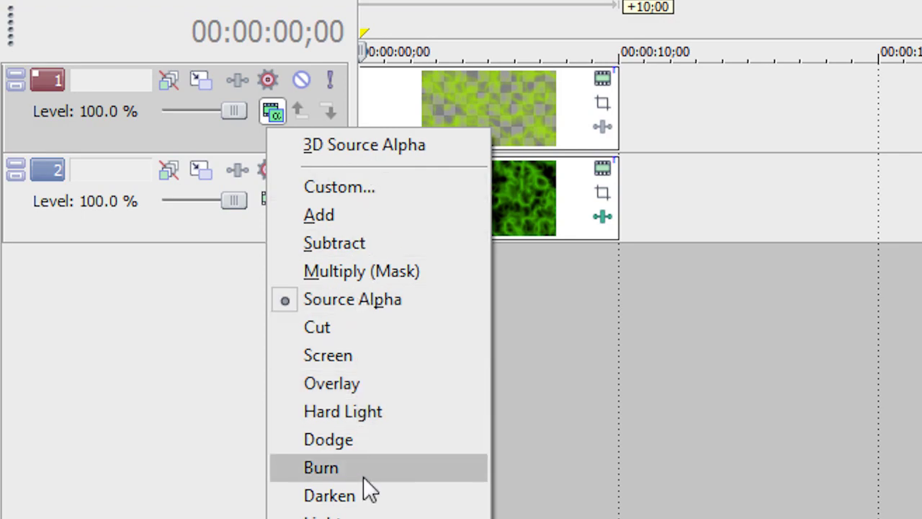
left_click(359, 438)
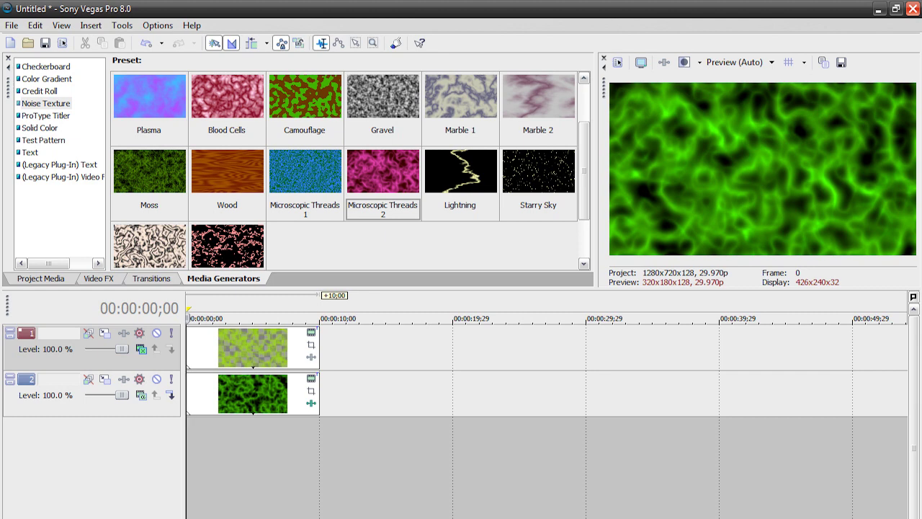
key("space")
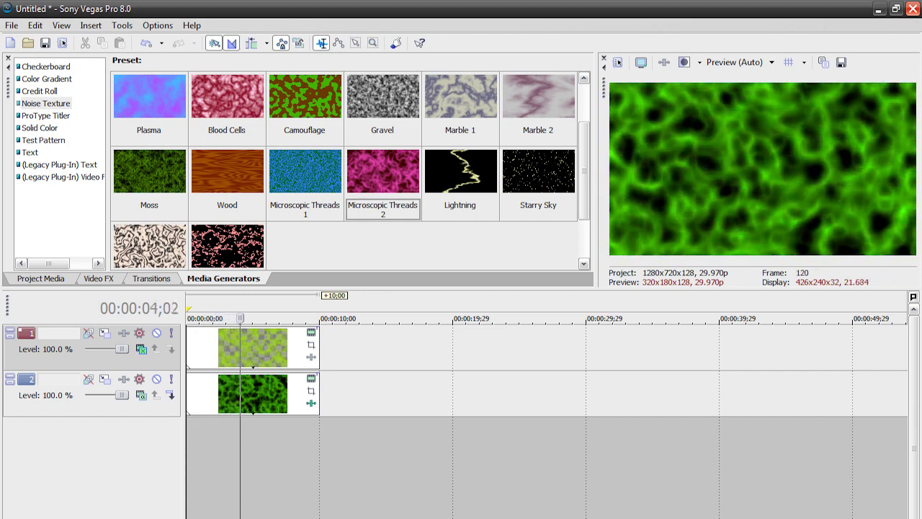
key("space")
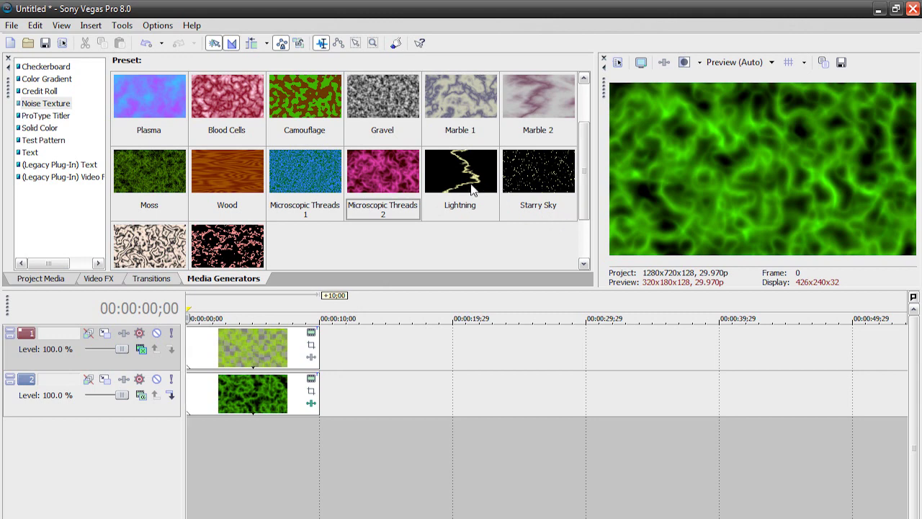
Add the Lightning generator with transparent Color B, yellow-green Color A and Progress keyed to 10
left_click_drag(472, 188, 213, 330)
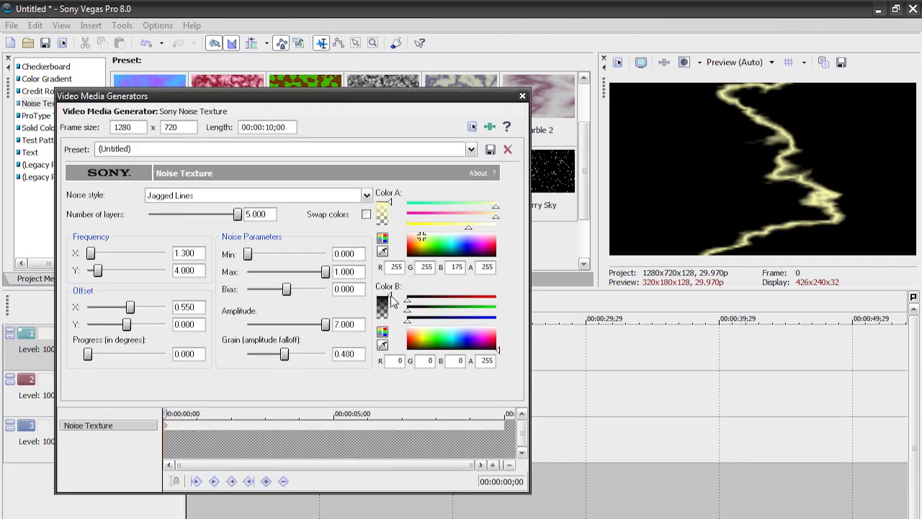
left_click_drag(392, 301, 393, 318)
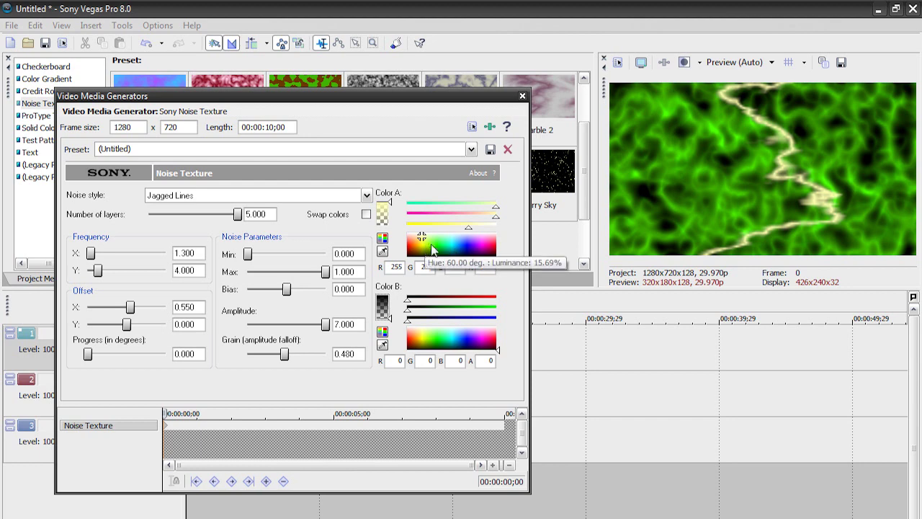
mouse_move(443, 250)
left_mouse_down()
mouse_move(467, 249)
mouse_move(429, 248)
left_mouse_up()
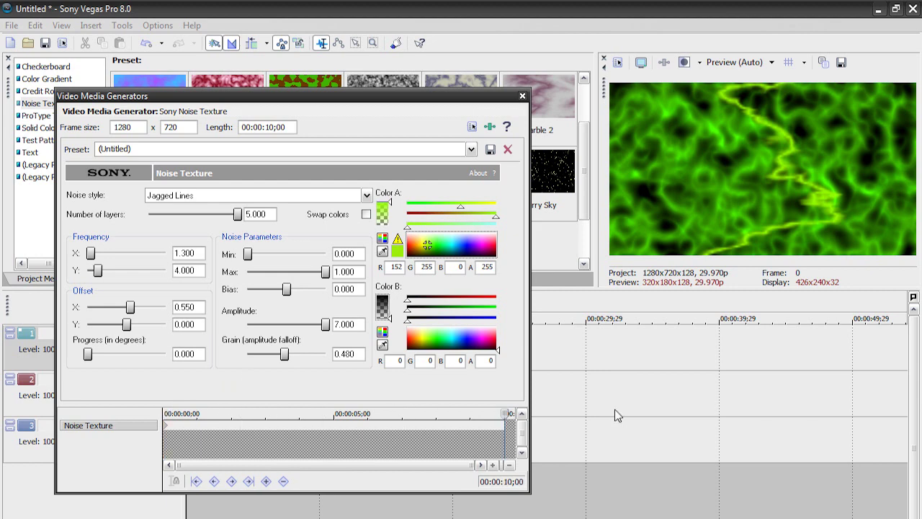
left_click_drag(91, 356, 171, 356)
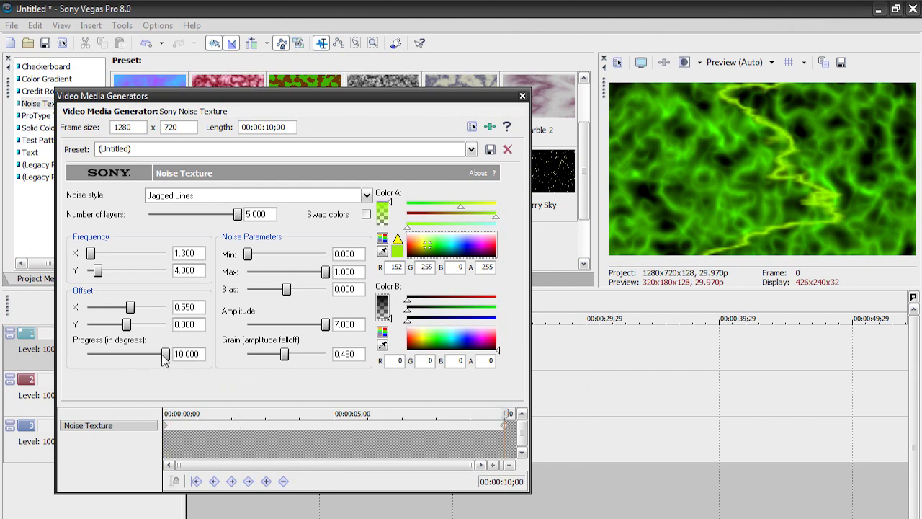
In the lightning clip's Event Pan/Crop at 2 s, shrink the frame and rotate it to 90 degrees
left_click(522, 96)
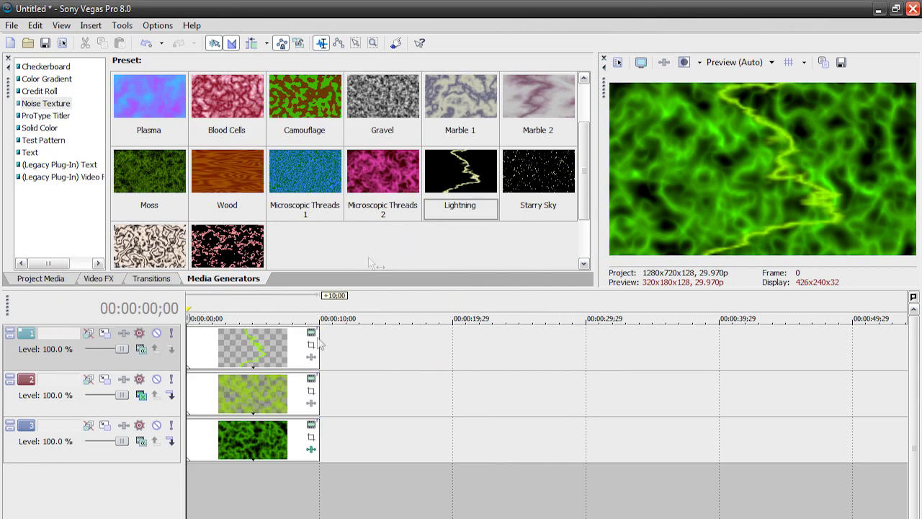
left_click(232, 350)
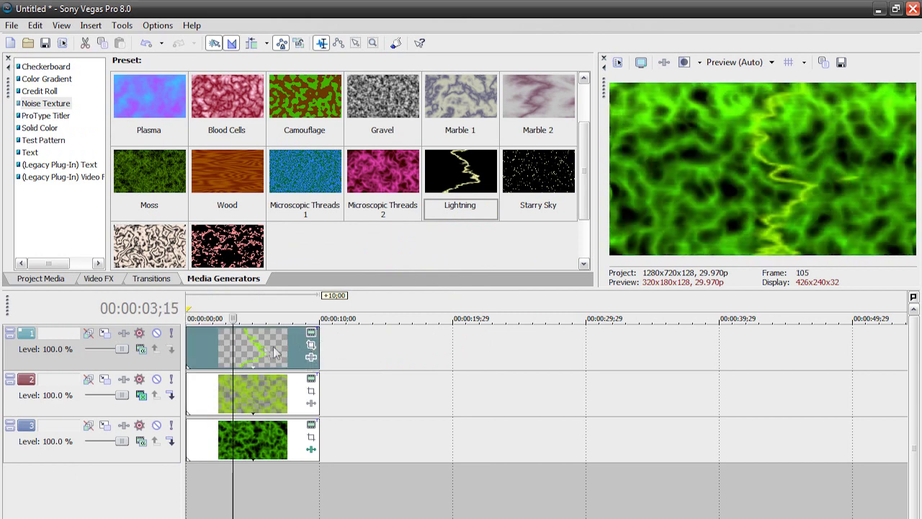
left_click(311, 349)
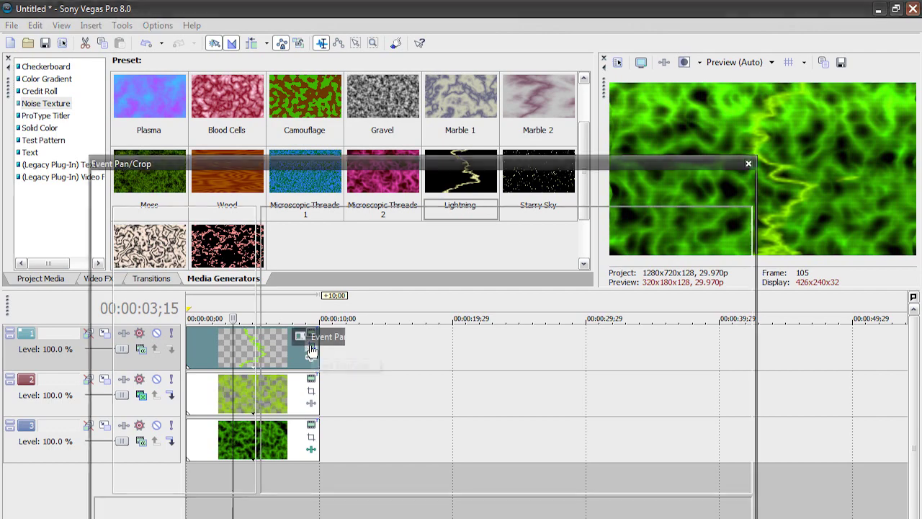
scroll(673, 454, "down", 3)
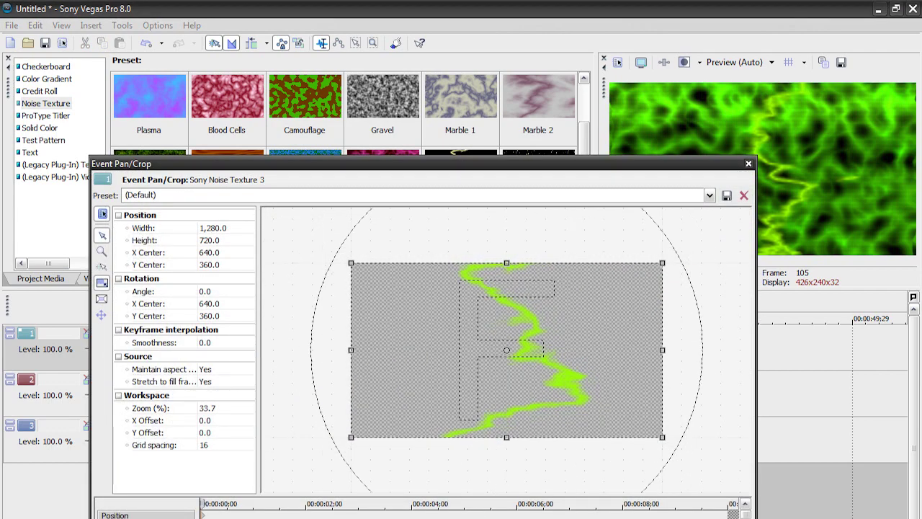
left_click(308, 516)
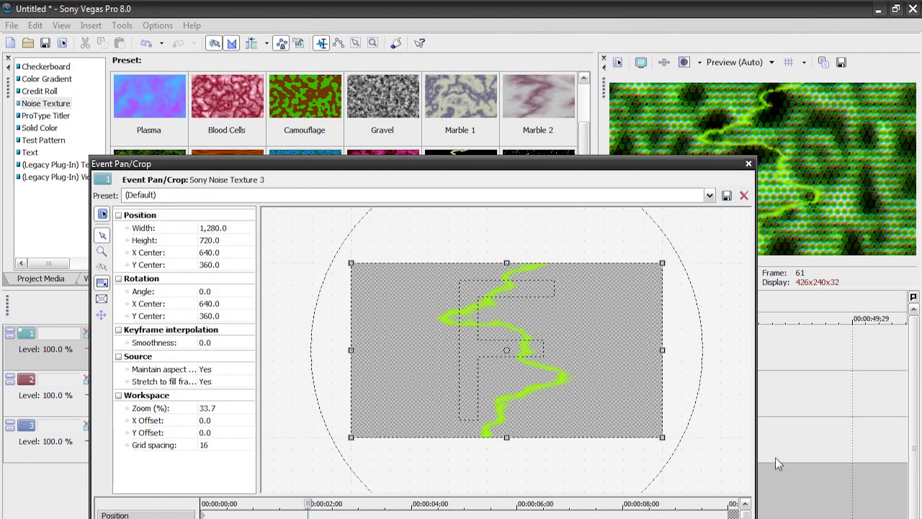
left_click_drag(666, 439, 441, 478)
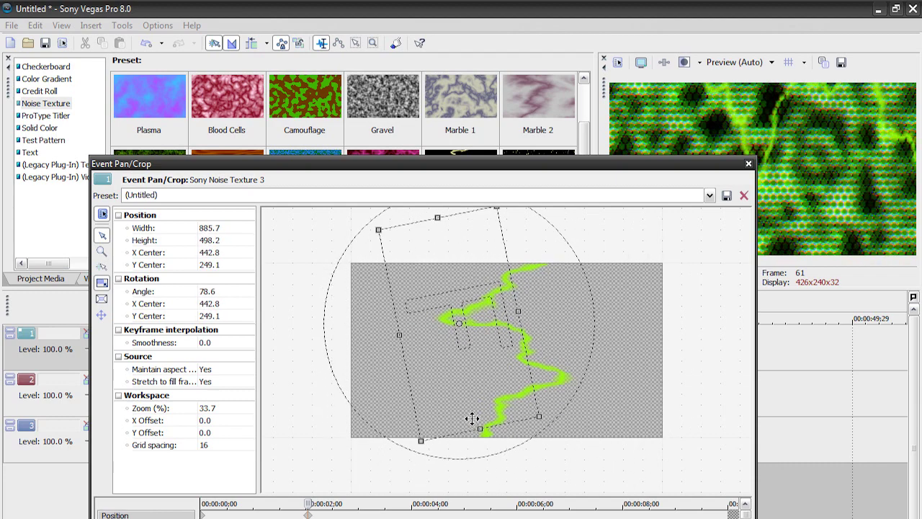
left_click_drag(584, 371, 569, 384)
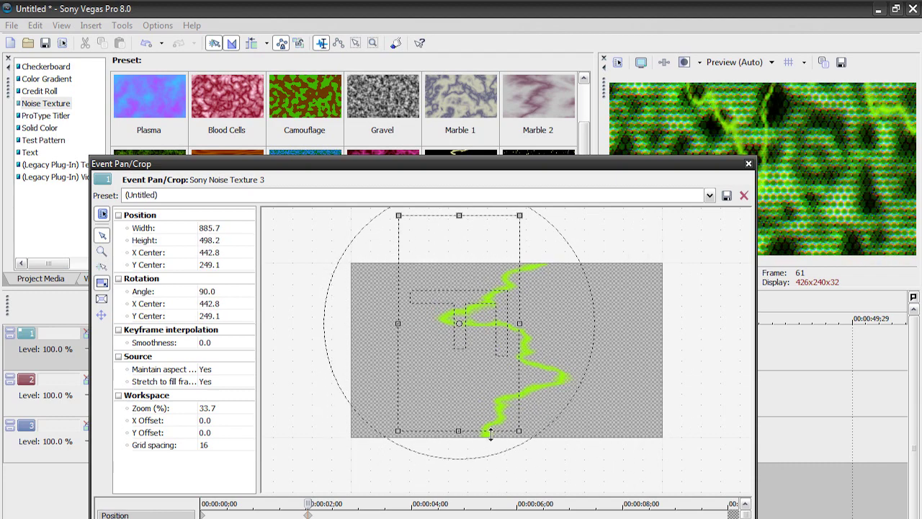
left_click_drag(457, 428, 457, 385)
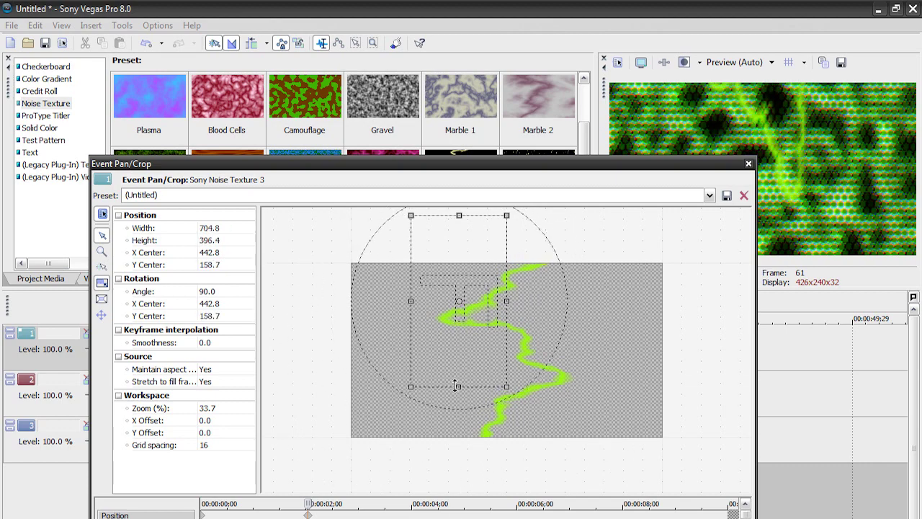
left_click_drag(454, 346, 504, 392)
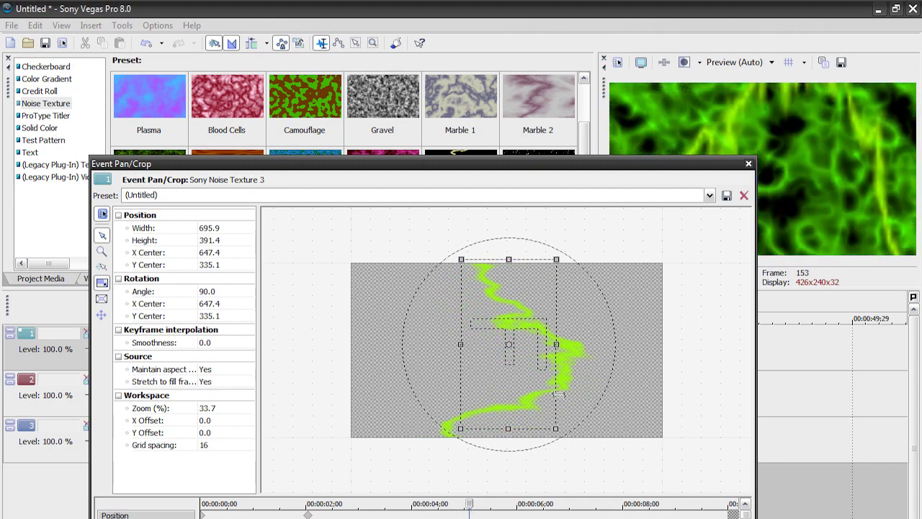
Enlarge and rotate the frame to about 184 degrees, then at 8 s slide it left and play back
left_click_drag(552, 427, 624, 488)
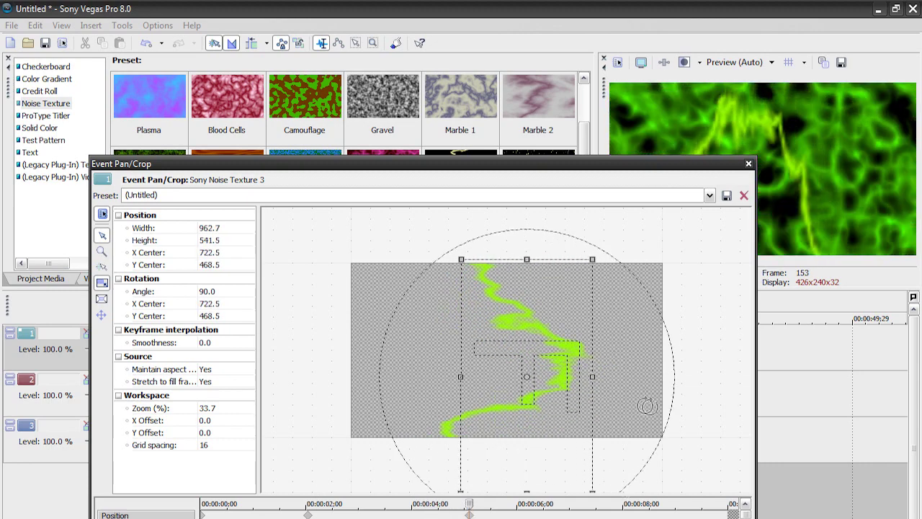
left_click_drag(665, 413, 480, 508)
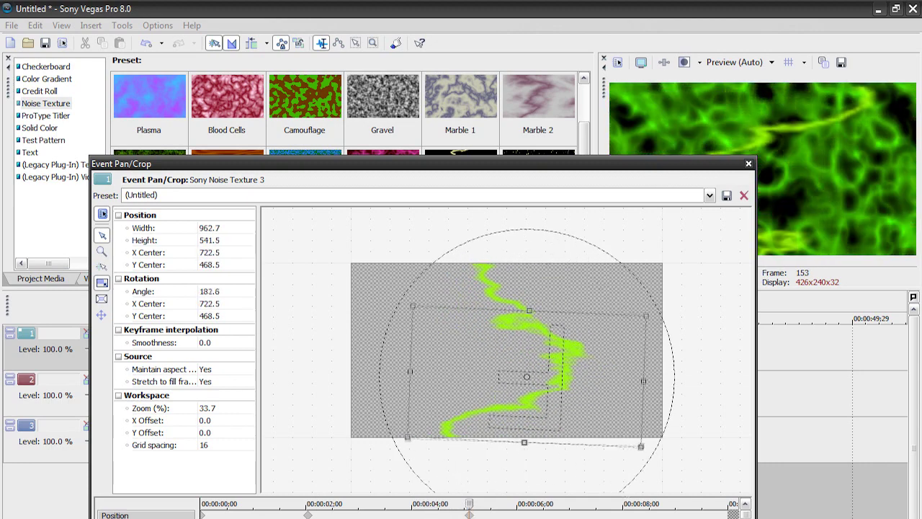
left_click_drag(590, 389, 597, 347)
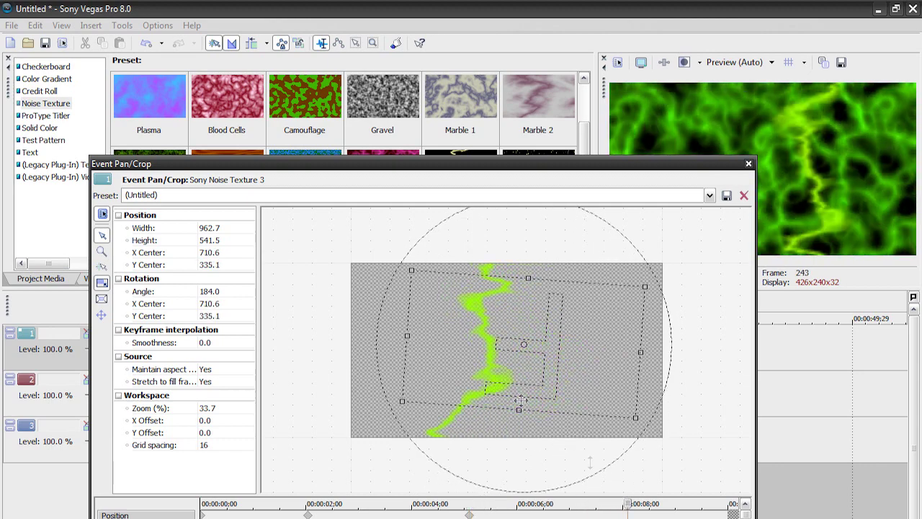
left_click_drag(375, 356, 405, 408)
left_click_drag(513, 371, 426, 363)
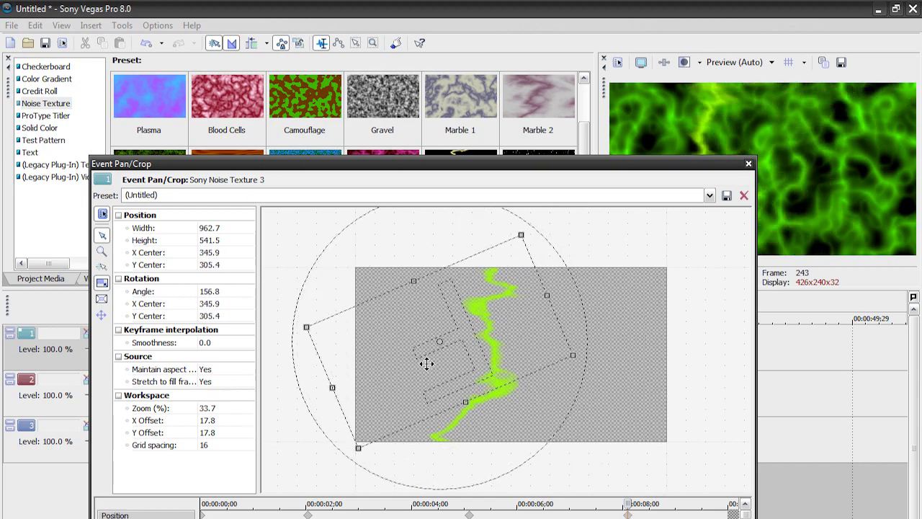
left_click(749, 165)
key("shift+space")
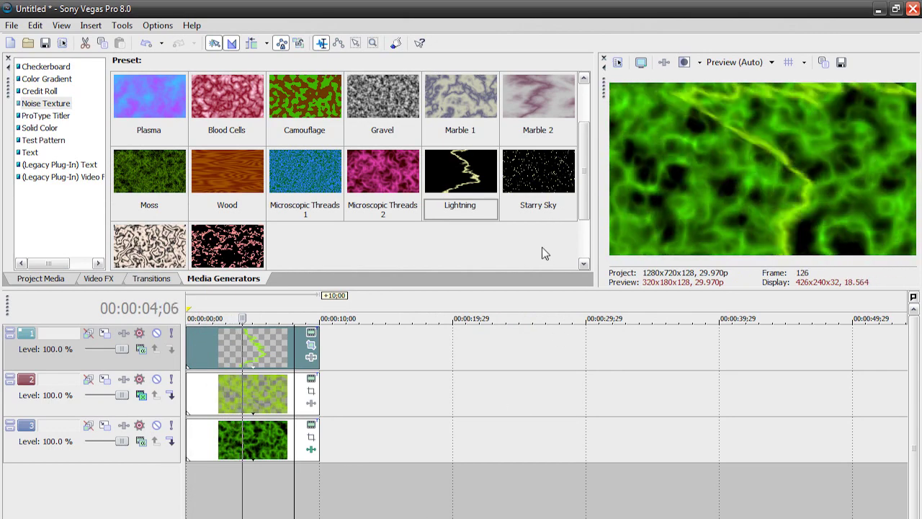
Move the lightning track to the bottom, then back up to track 2 between the noise layers, previewing each
key("space")
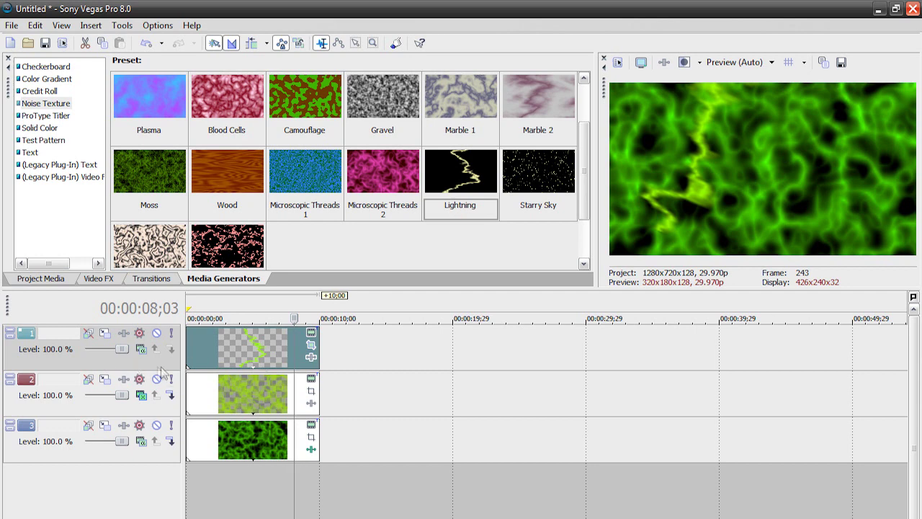
left_click_drag(132, 412, 132, 408)
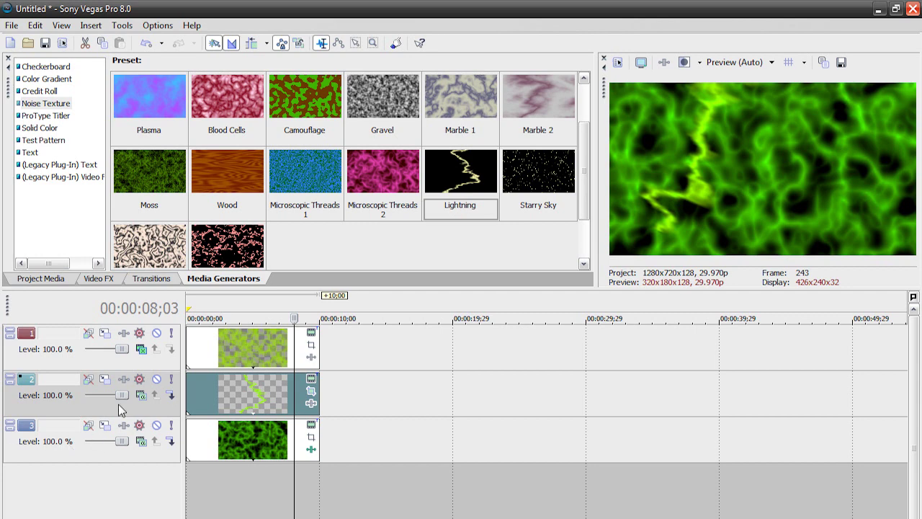
left_click_drag(106, 470, 92, 461)
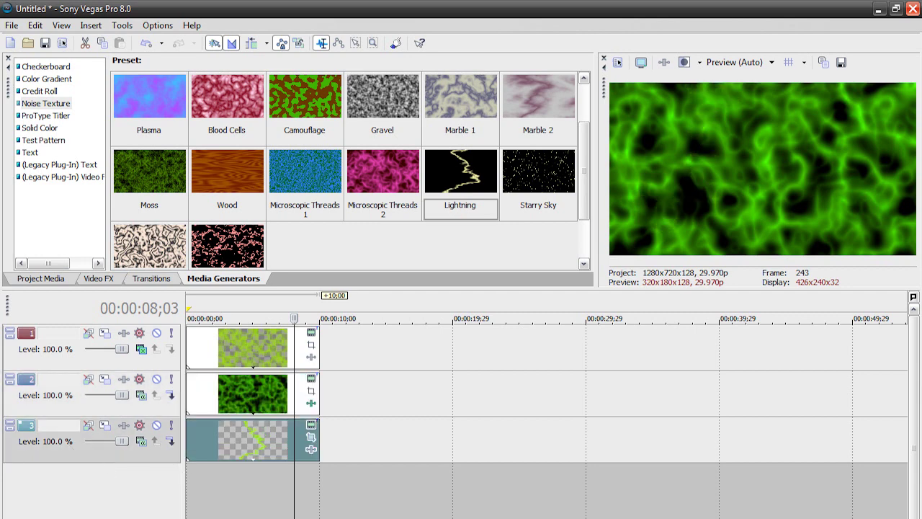
key("space")
left_click_drag(93, 447, 93, 386)
key("space")
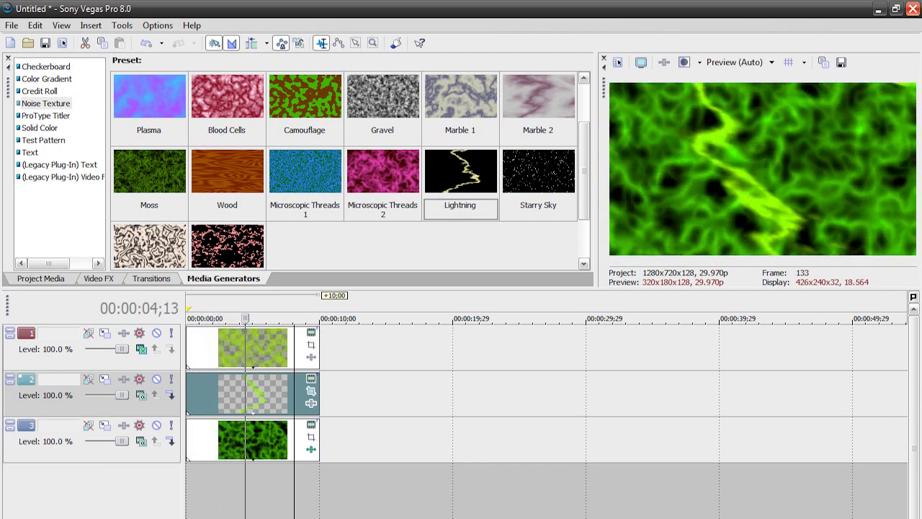
key("space")
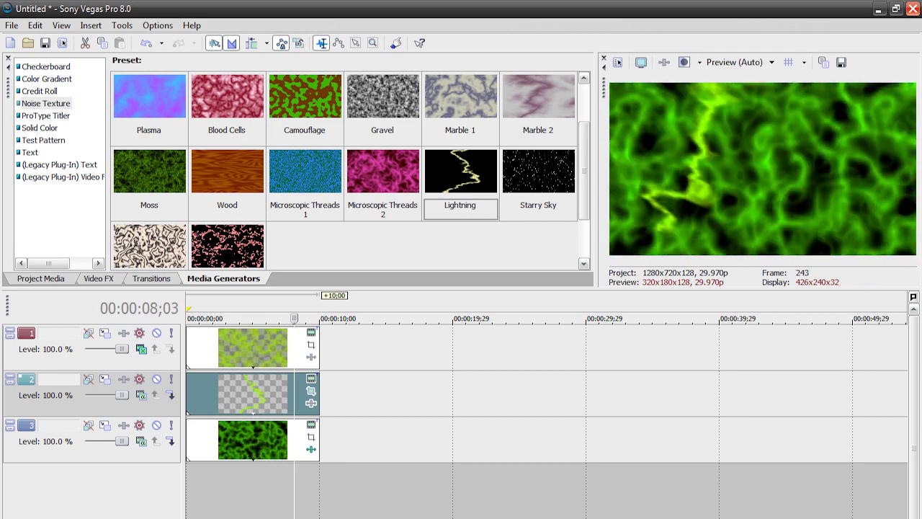
Apply the Brightness and Contrast 'Darker' preset to the lightning clip with brightness -0.42, then preview
left_click(108, 278)
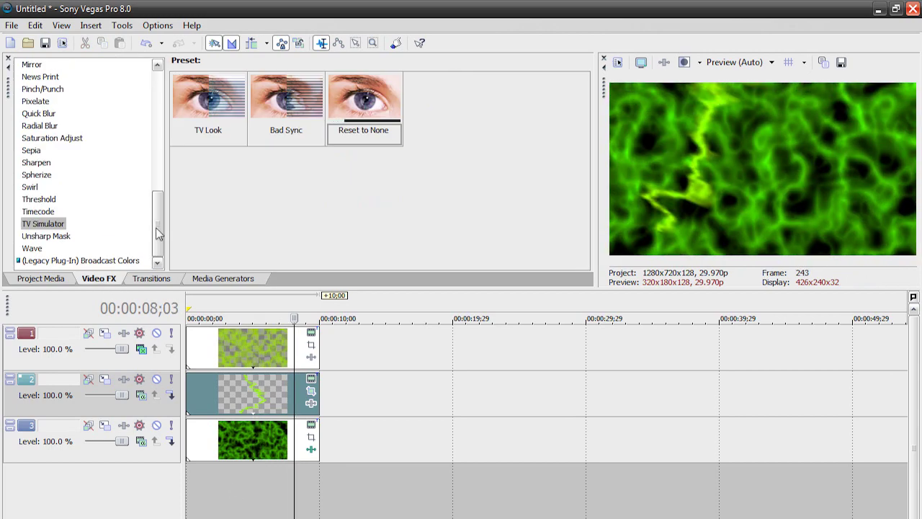
left_click_drag(156, 227, 156, 100)
left_click(29, 115)
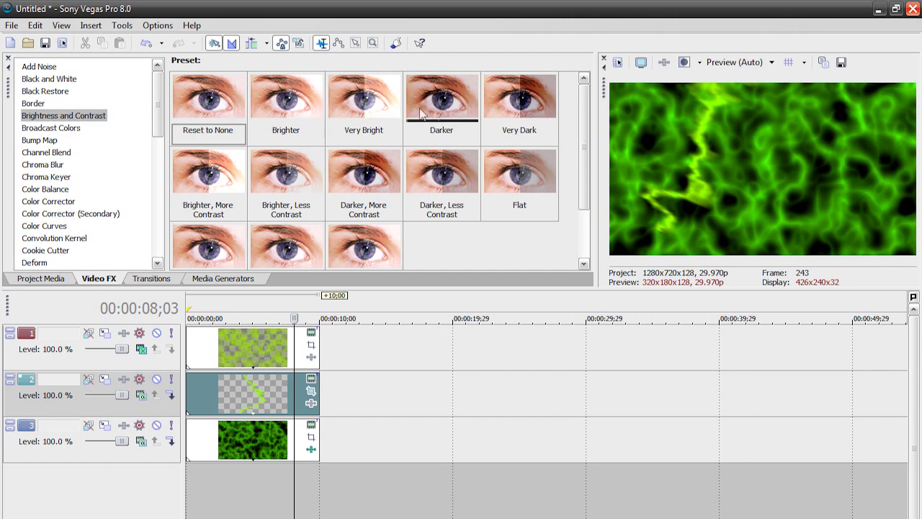
left_click_drag(446, 99, 235, 390)
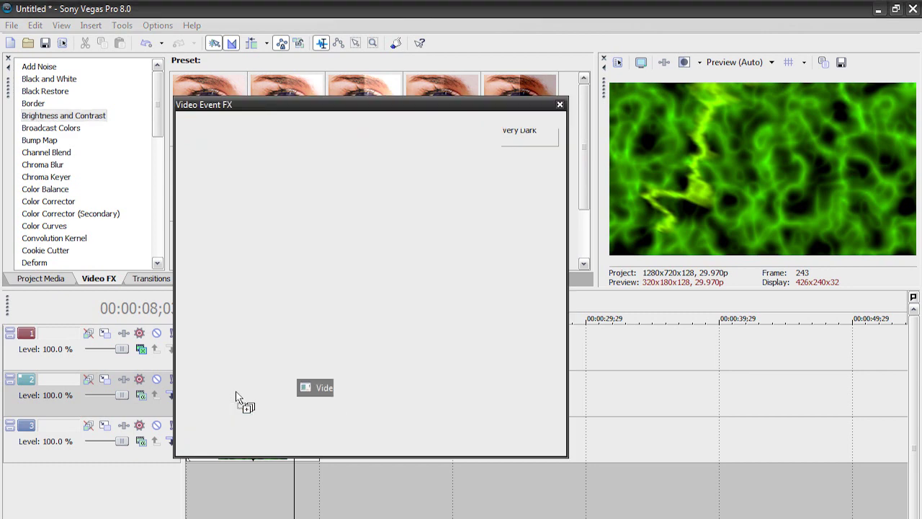
left_click_drag(236, 397, 236, 396)
left_click_drag(312, 206, 354, 230)
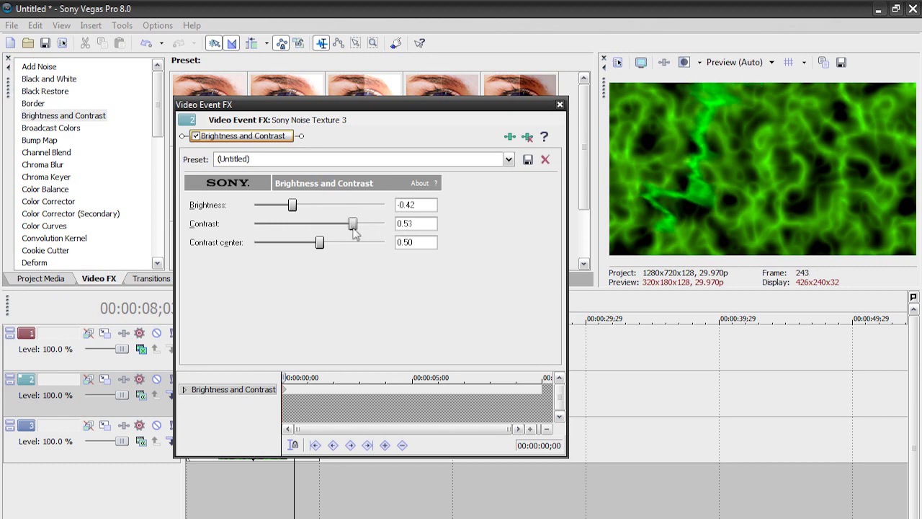
left_click(560, 104)
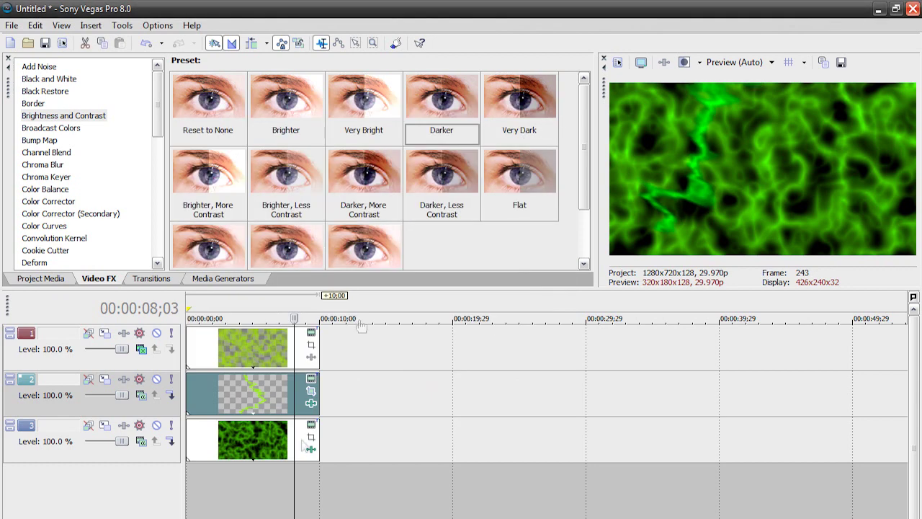
key("space")
Add a Default Text clip on a new top track reading 'TECHTOPIA'
left_click(224, 279)
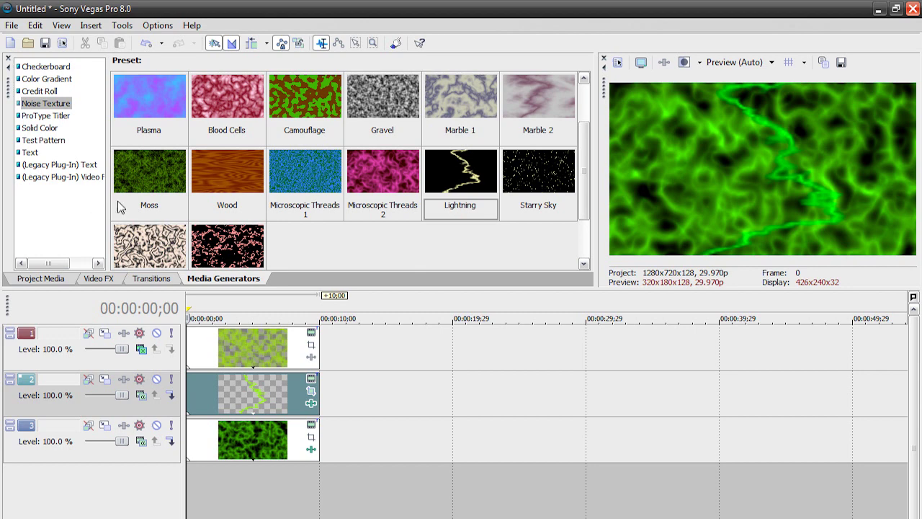
left_click(29, 153)
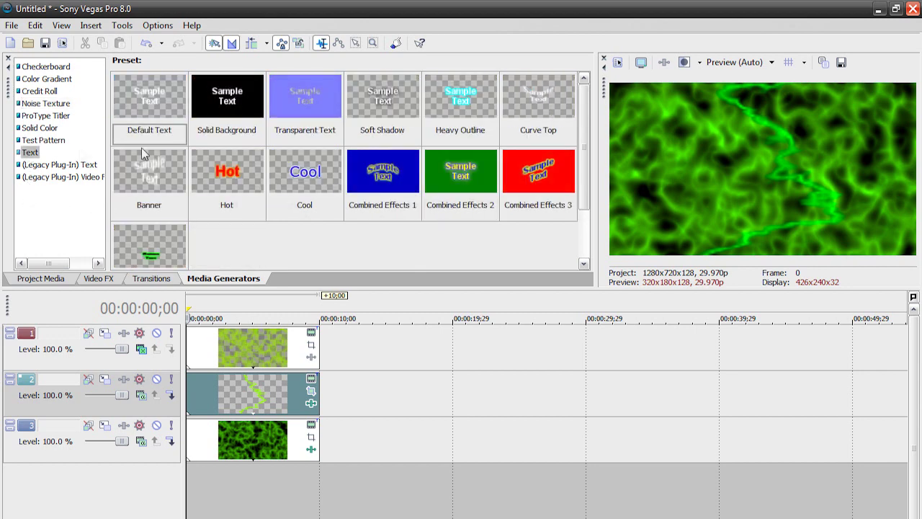
left_click_drag(139, 114, 196, 315)
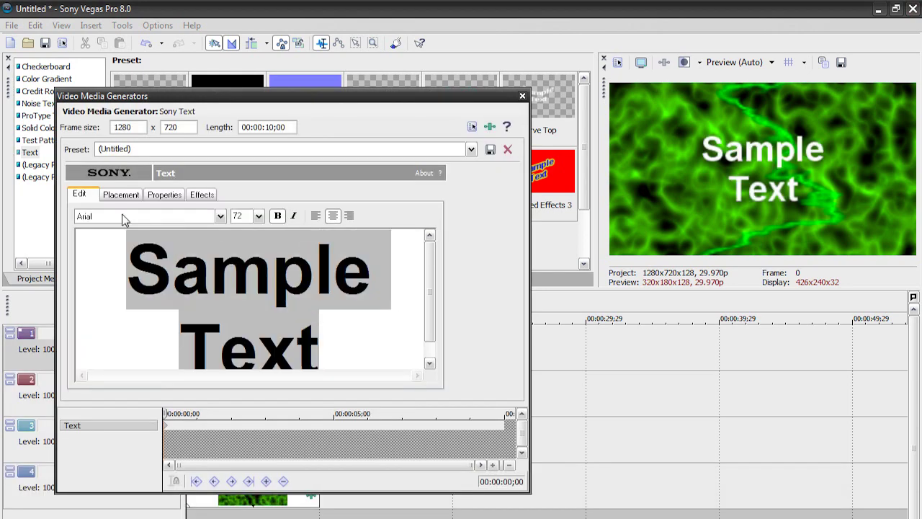
type("TECHTOPI")
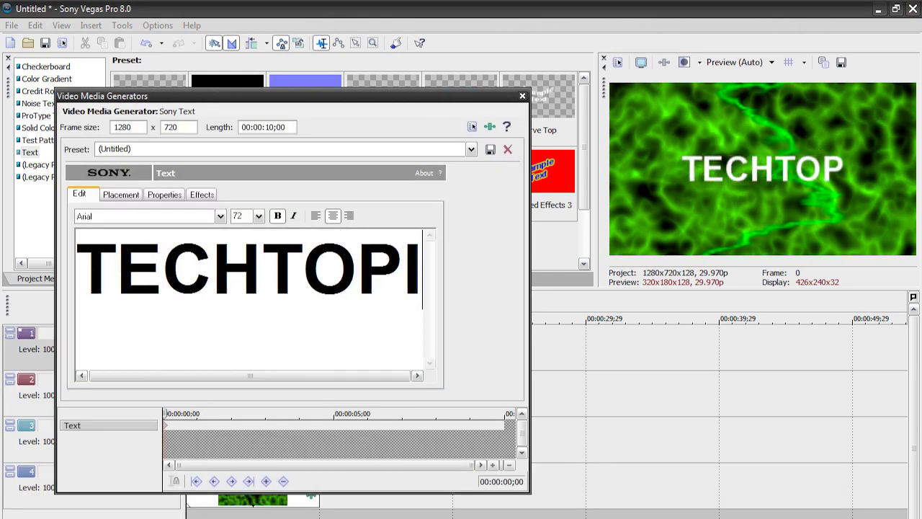
type("A")
Set the title's font to Cheap Fire at size 108
left_click(220, 217)
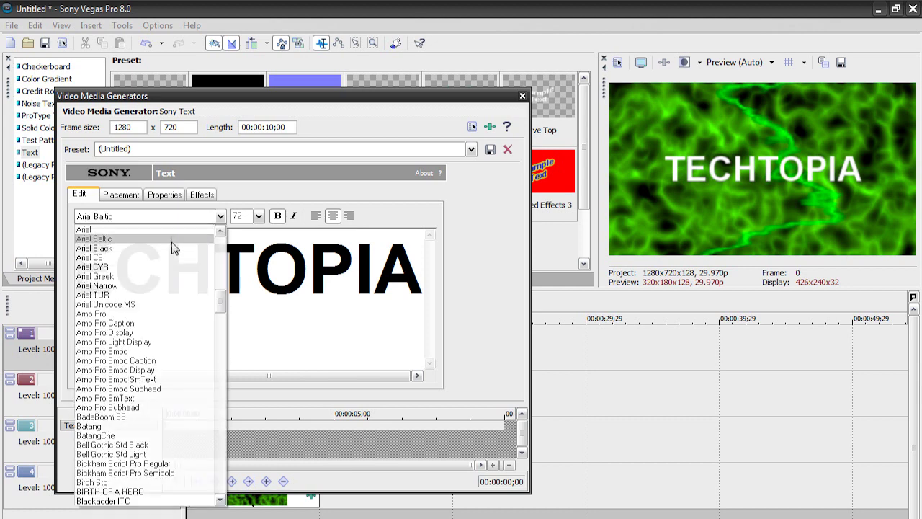
left_click(169, 241)
scroll(170, 273, "down", 6)
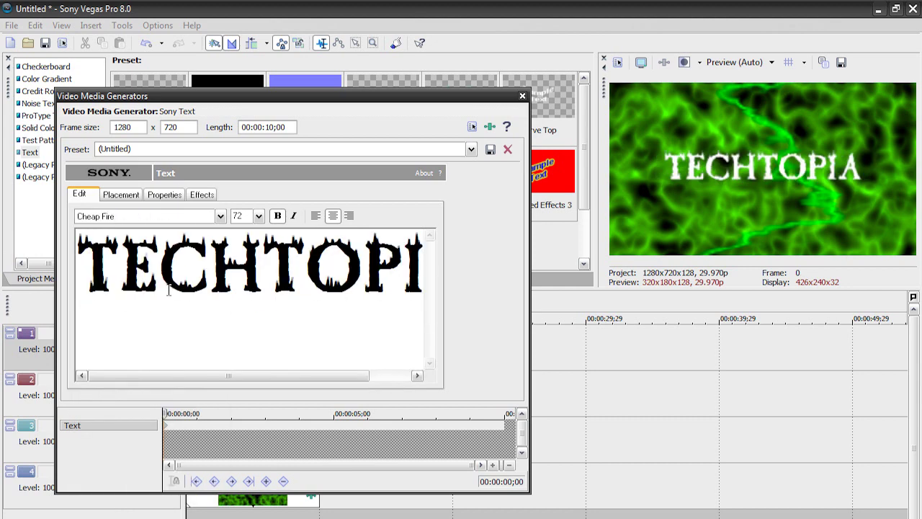
left_click(258, 216)
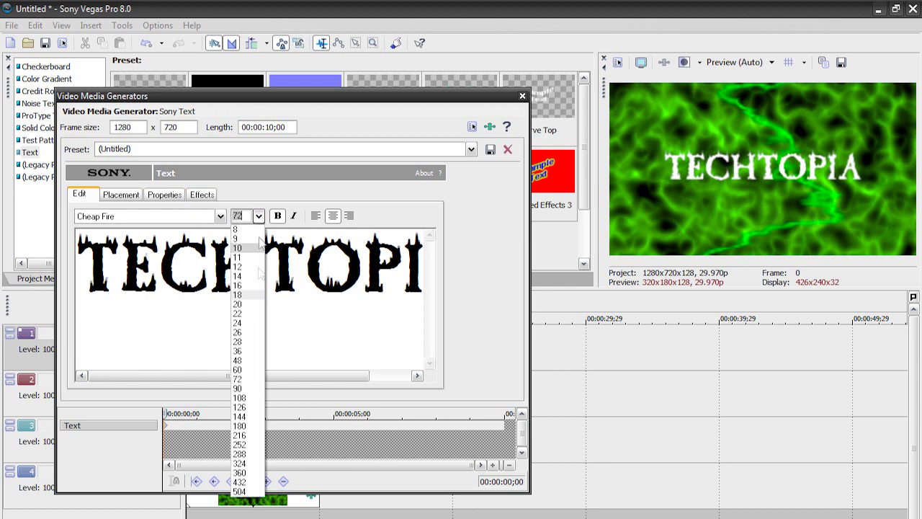
left_click(244, 398)
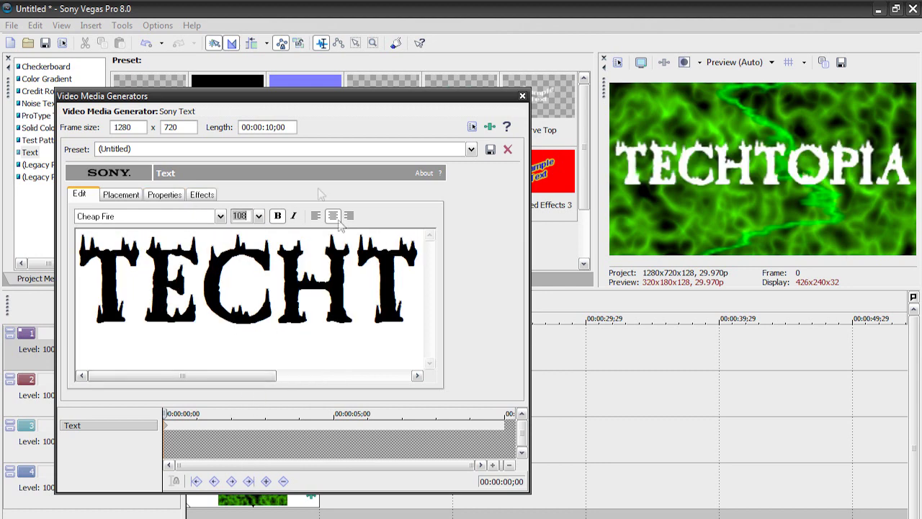
Give the title a green outline of width 0.263 and black text colour
left_click(194, 199)
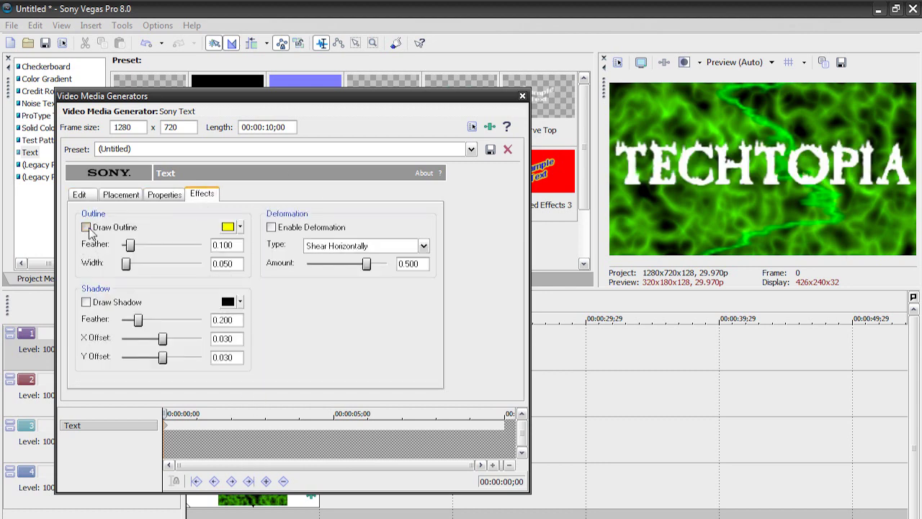
left_click(86, 227)
left_click(241, 227)
left_click_drag(274, 292, 294, 292)
left_click(207, 225)
left_click_drag(122, 267, 144, 265)
left_click(164, 195)
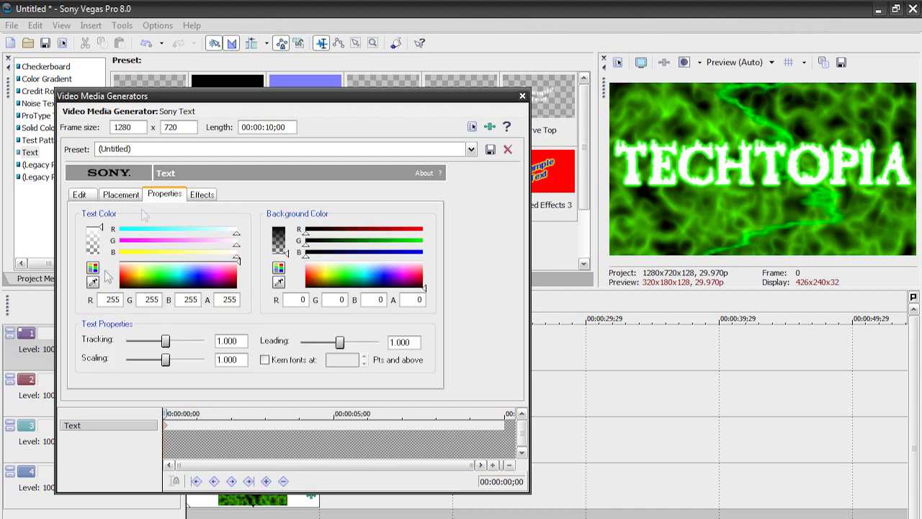
left_click(142, 281)
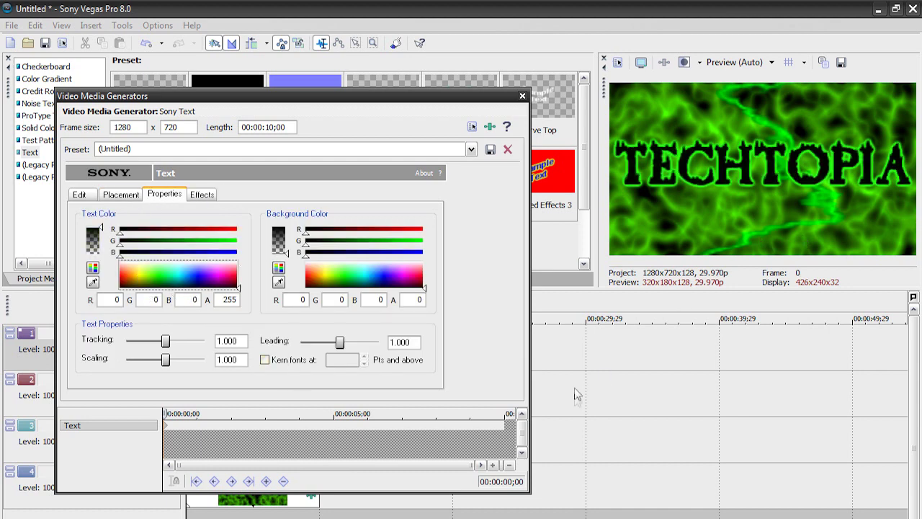
left_click(523, 96)
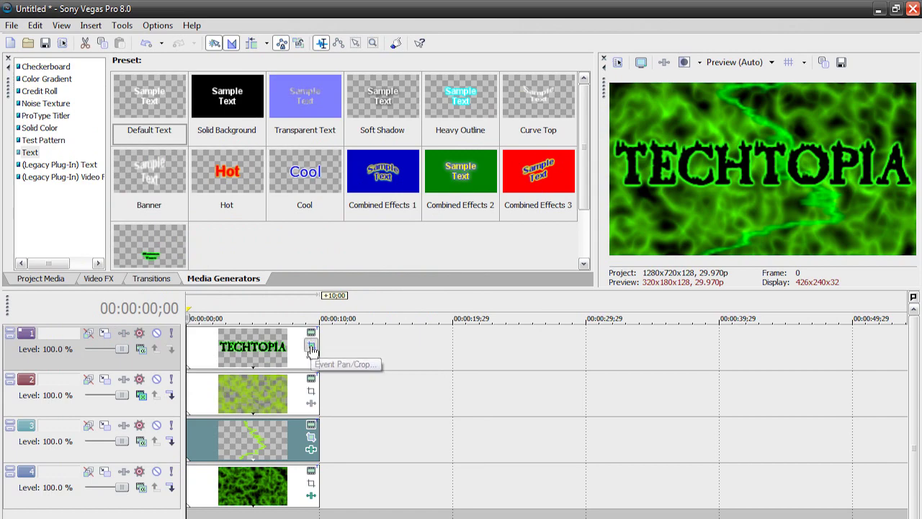
In the title's Pan/Crop, shift the starting frame down-right and tilt it 5 degrees
left_click(312, 346)
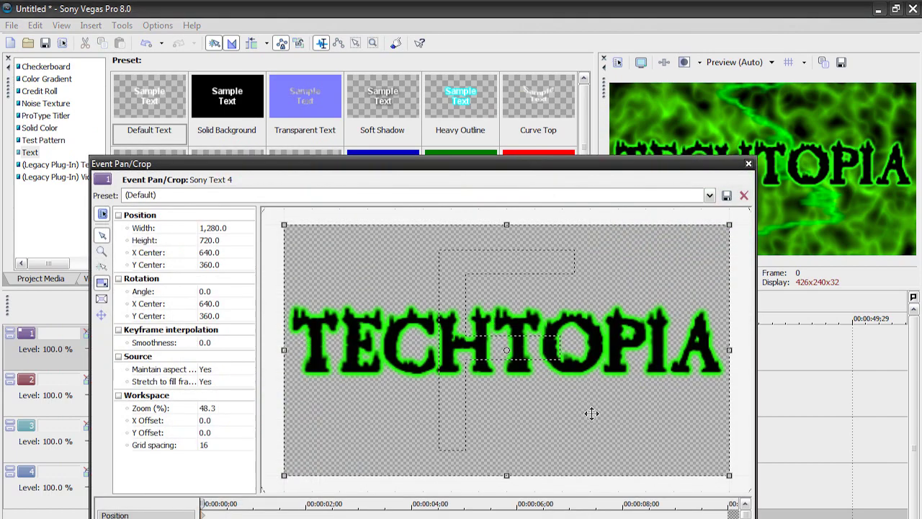
left_click_drag(592, 413, 609, 485)
scroll(747, 395, "down", 2)
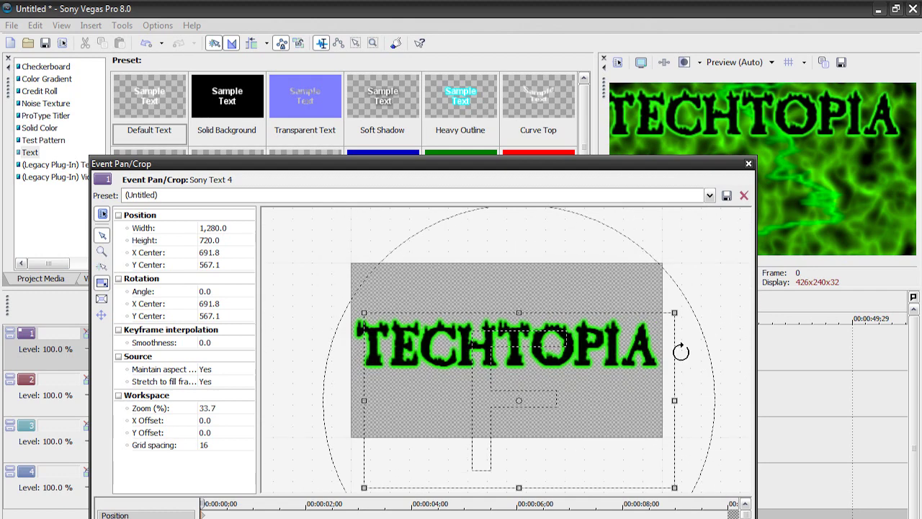
left_click_drag(703, 345, 723, 365)
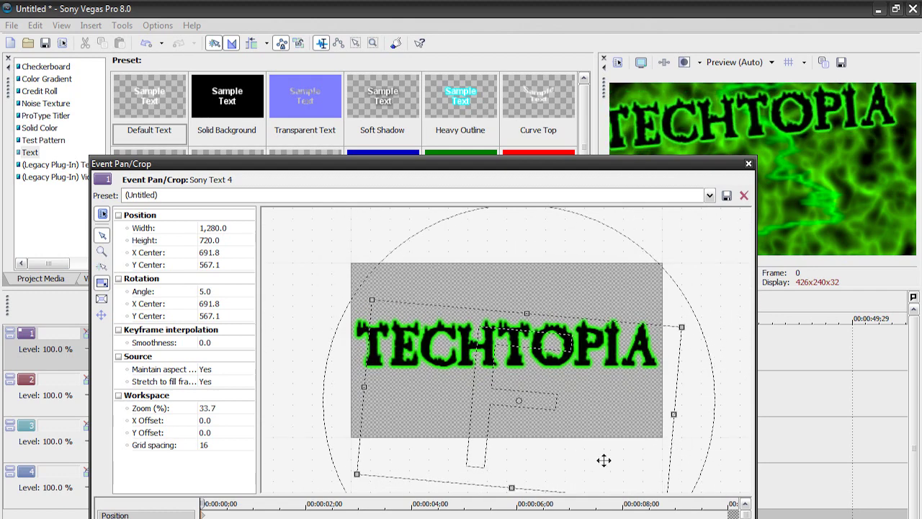
At the clip's end, move the title's framing lower, then close and play from the start
key("End")
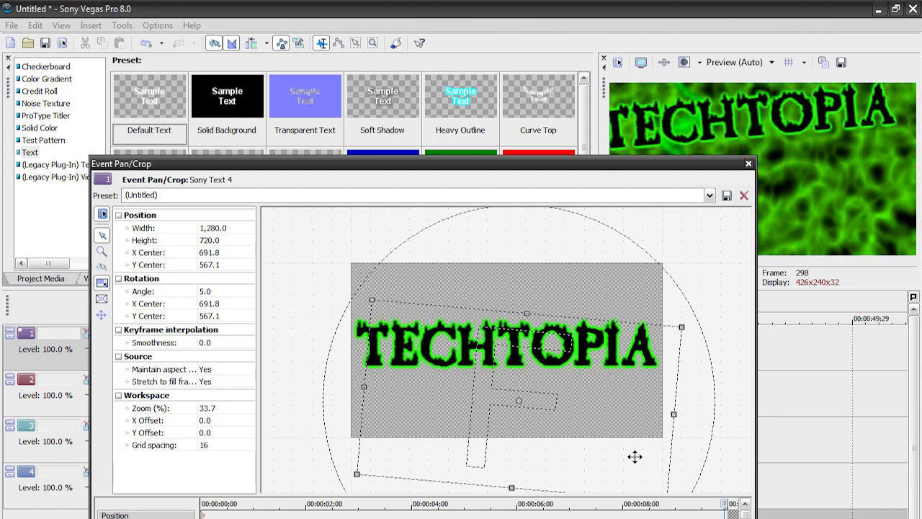
left_click_drag(634, 457, 606, 302)
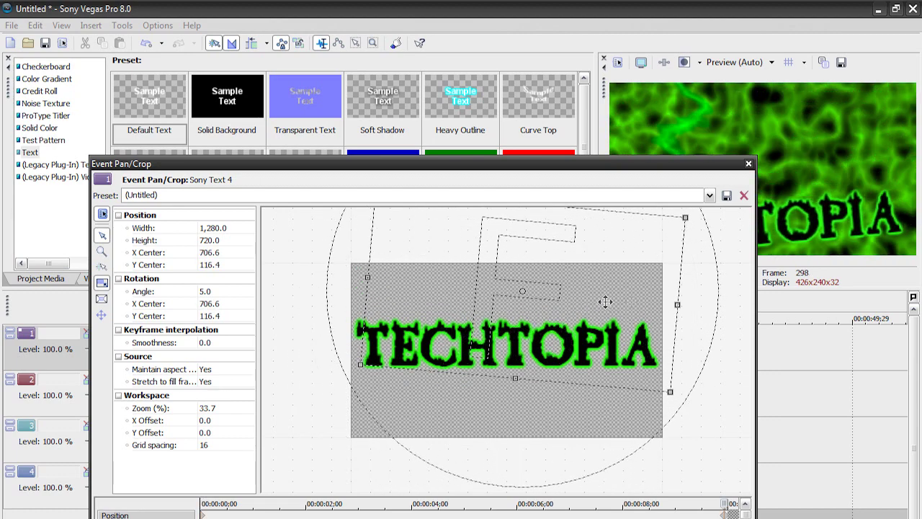
left_click_drag(716, 319, 714, 295)
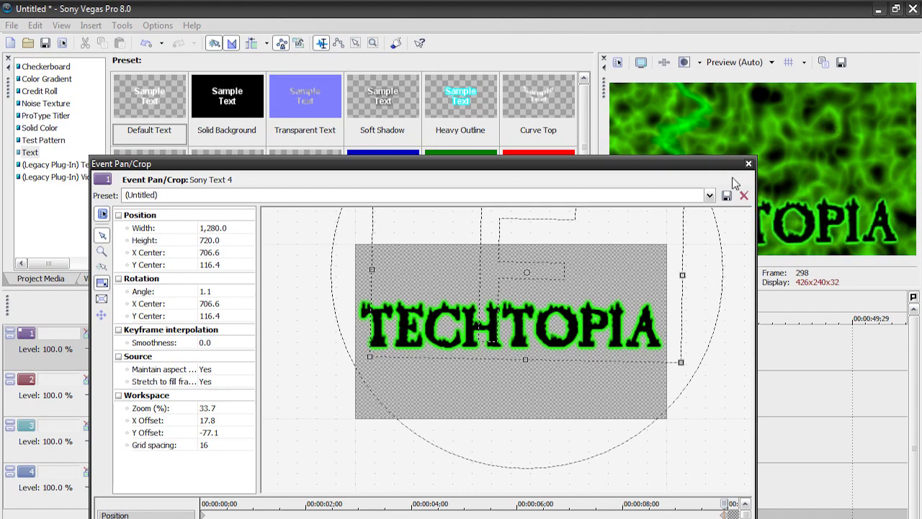
left_click_drag(648, 186, 542, 312)
mouse_move(525, 441)
left_mouse_down()
mouse_move(539, 444)
mouse_move(514, 435)
left_mouse_up()
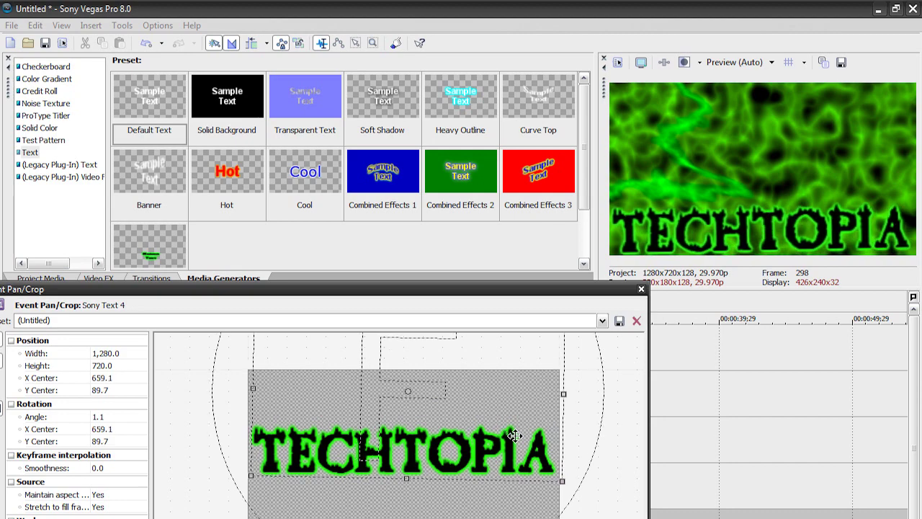
left_click(641, 290)
key("space")
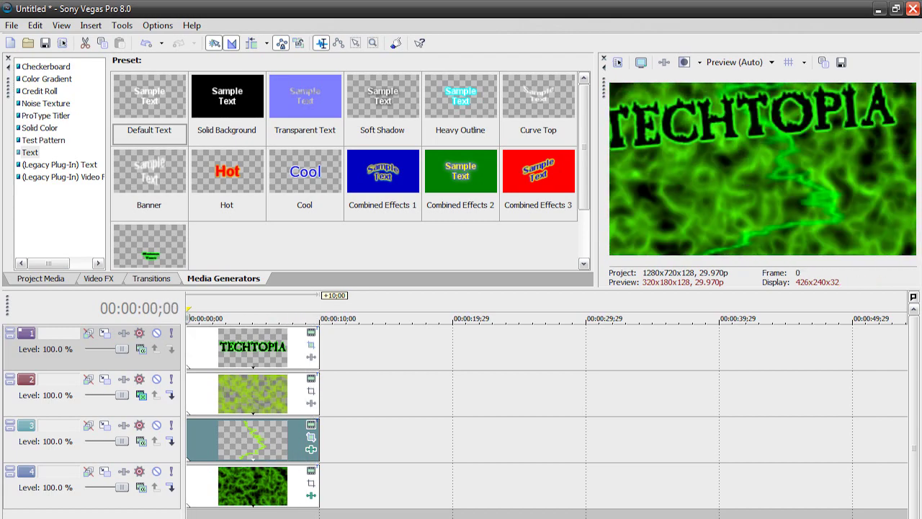
Apply TV Simulator to the TECHTOPIA event with full static and phosphorescence, low line sync, detail zoom 1.75
left_click(99, 280)
left_click_drag(158, 91, 158, 220)
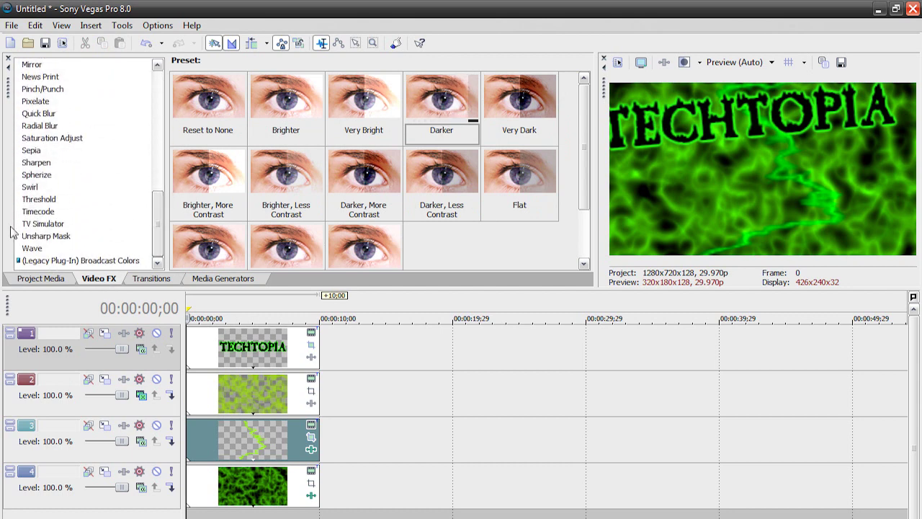
left_click(39, 228)
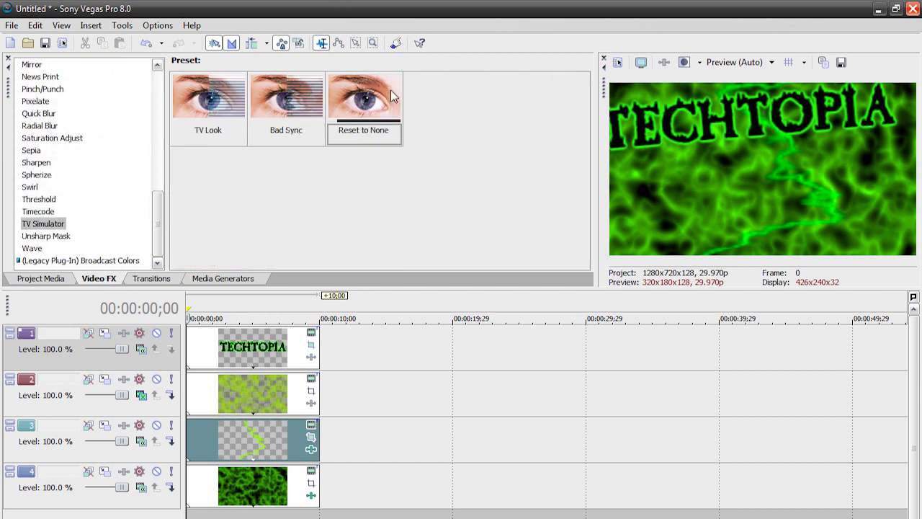
left_click_drag(391, 90, 349, 377)
left_click_drag(267, 338, 435, 343)
left_click_drag(269, 319, 449, 329)
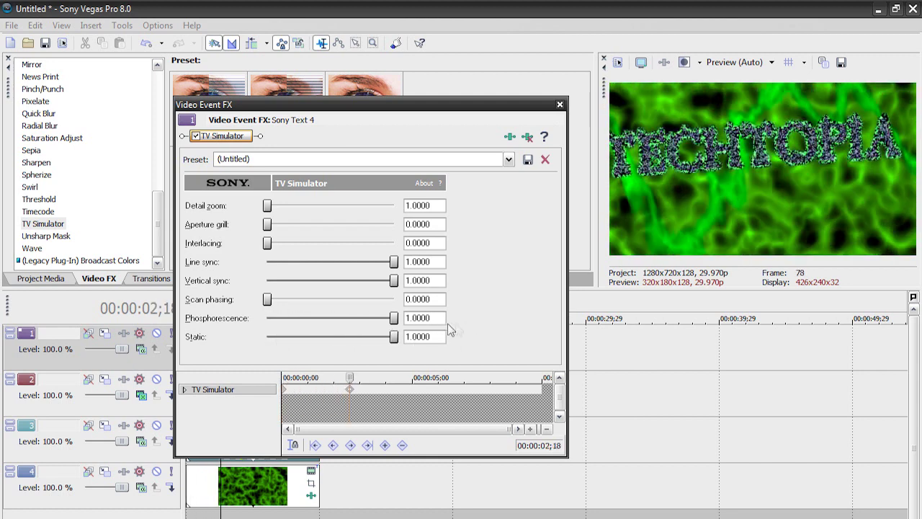
left_click_drag(394, 264, 345, 253)
left_click_drag(272, 207, 305, 207)
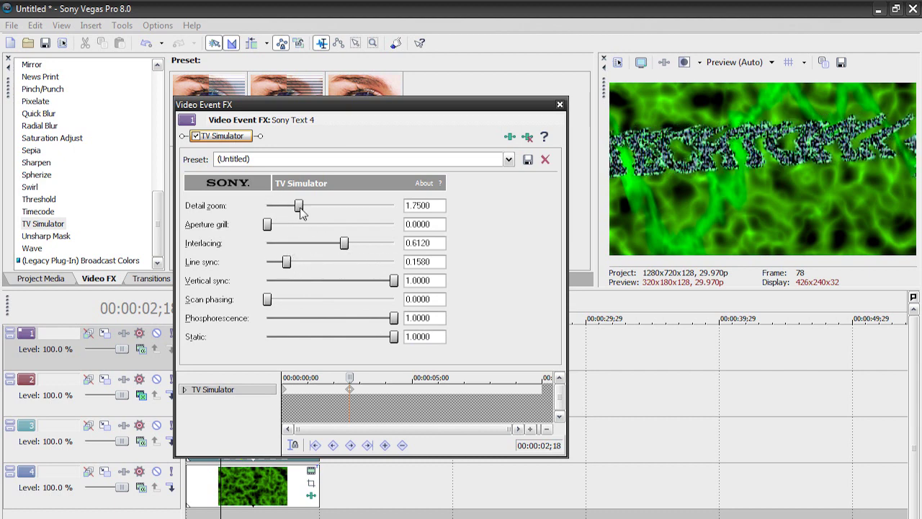
At 02;10, keyframe a clean title: interlacing, phosphorescence and static off, full line sync, detail zoom 1.0
left_click(343, 390)
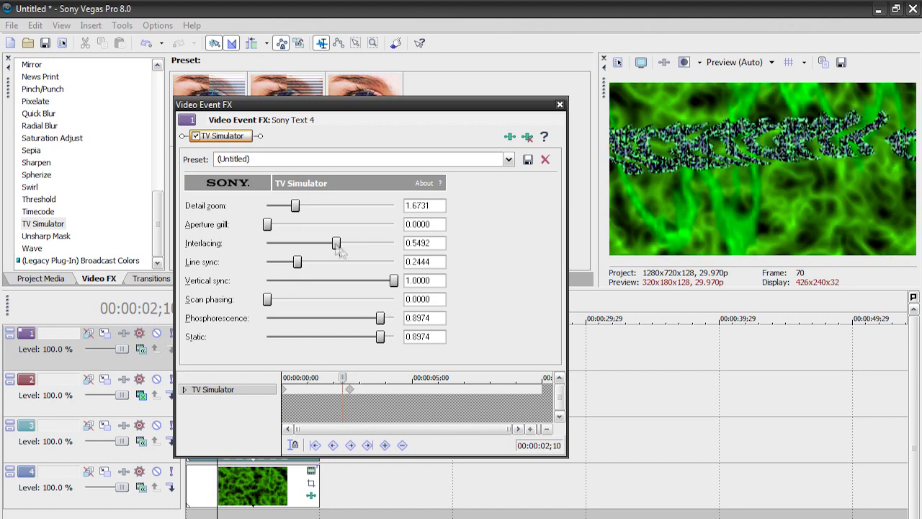
left_click_drag(337, 247, 143, 254)
left_click_drag(297, 207, 198, 209)
left_click_drag(297, 262, 404, 262)
left_click_drag(366, 320, 264, 319)
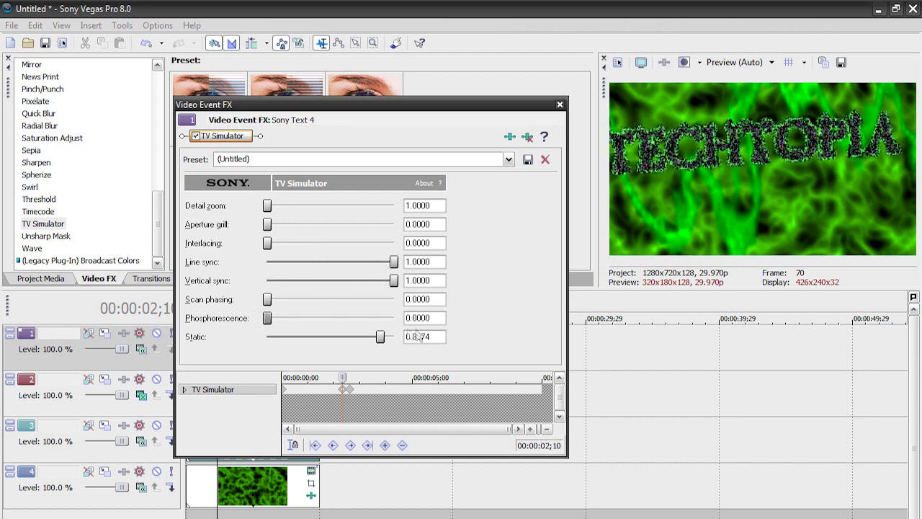
left_click_drag(382, 339, 220, 335)
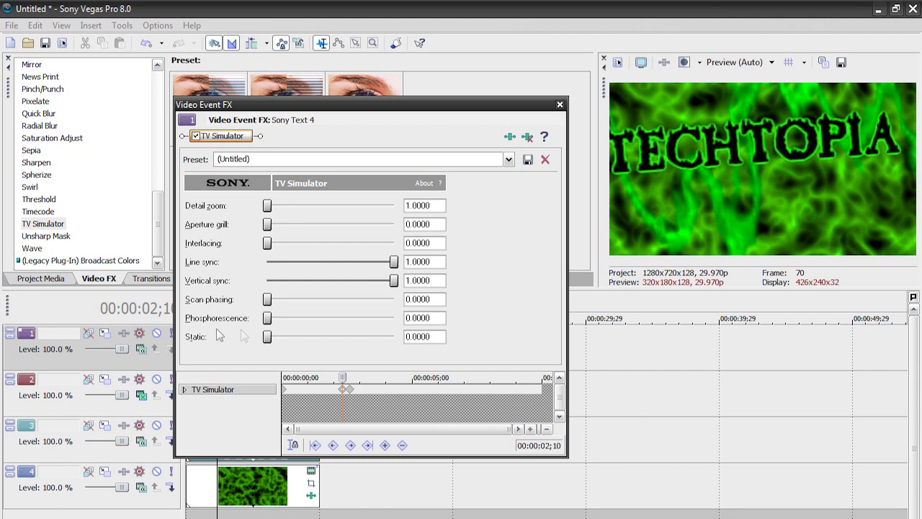
right_click(344, 394)
key("Escape")
Keyframe the same clean values at 02;26 so the glitch clears, then close the effect
left_click(357, 379)
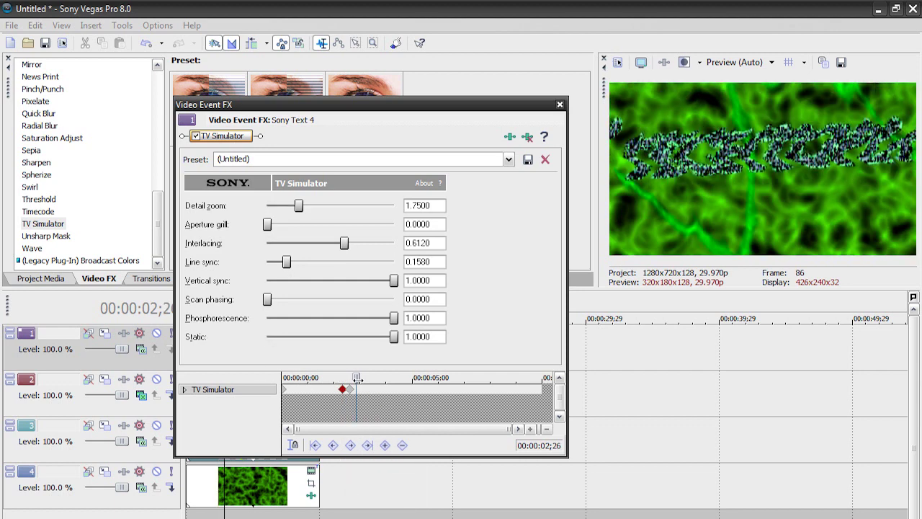
left_click_drag(301, 207, 263, 206)
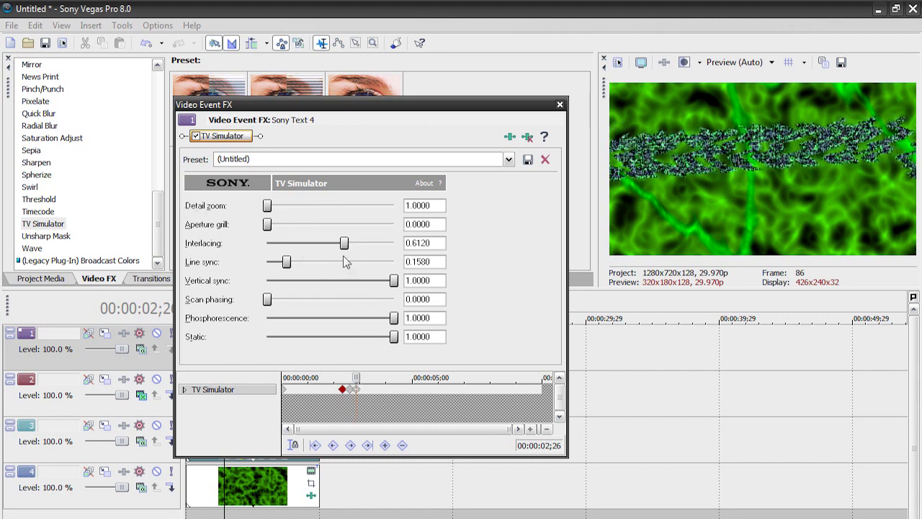
left_click_drag(344, 245, 178, 249)
left_click_drag(286, 263, 459, 264)
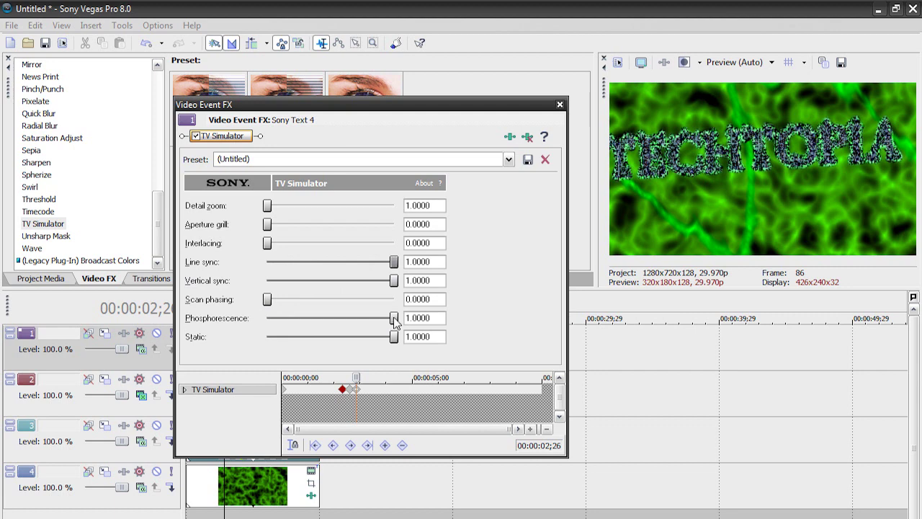
left_click_drag(394, 319, 179, 326)
left_click_drag(394, 337, 179, 338)
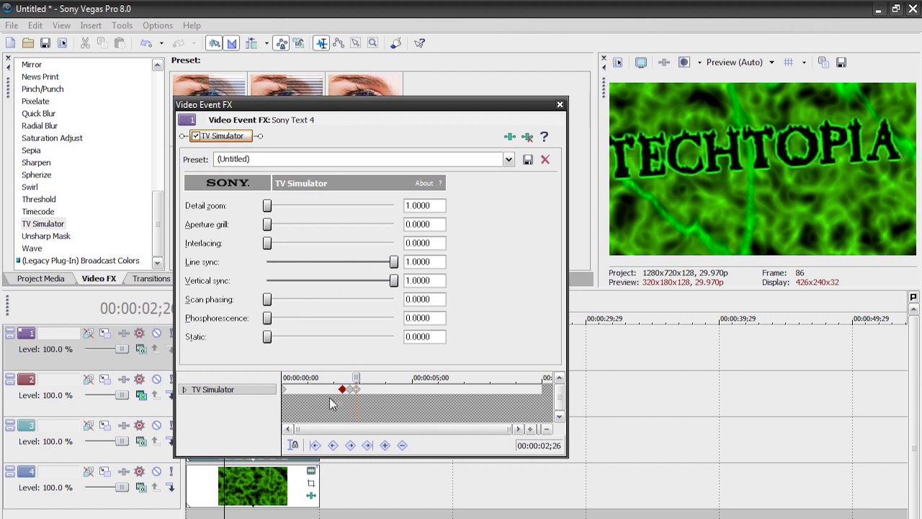
right_click(356, 389)
key("Escape")
left_click(560, 104)
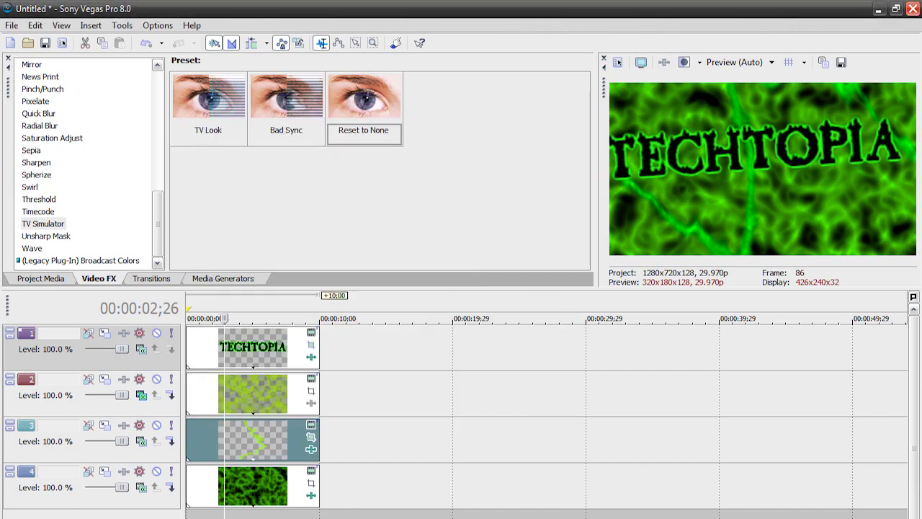
Preview the project, put the TECHTOPIA title track in Overlay mode, and play it back
key("shift+space")
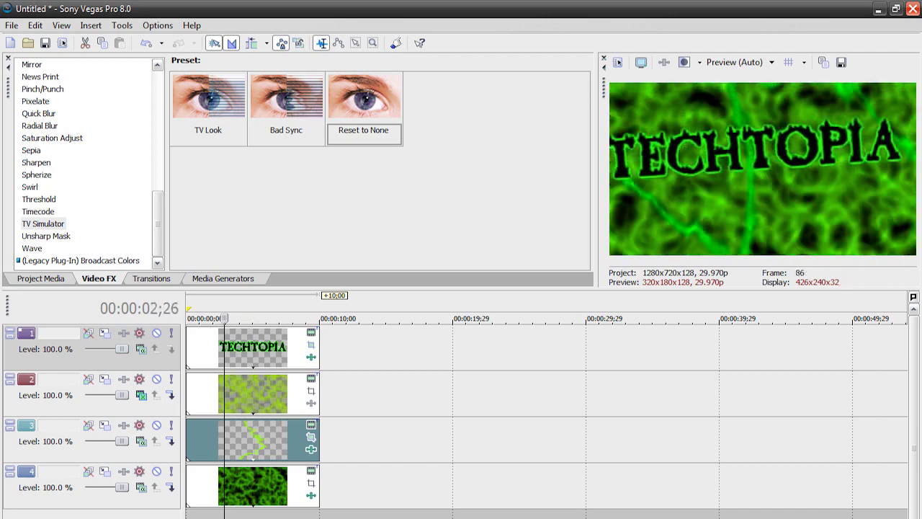
key("space")
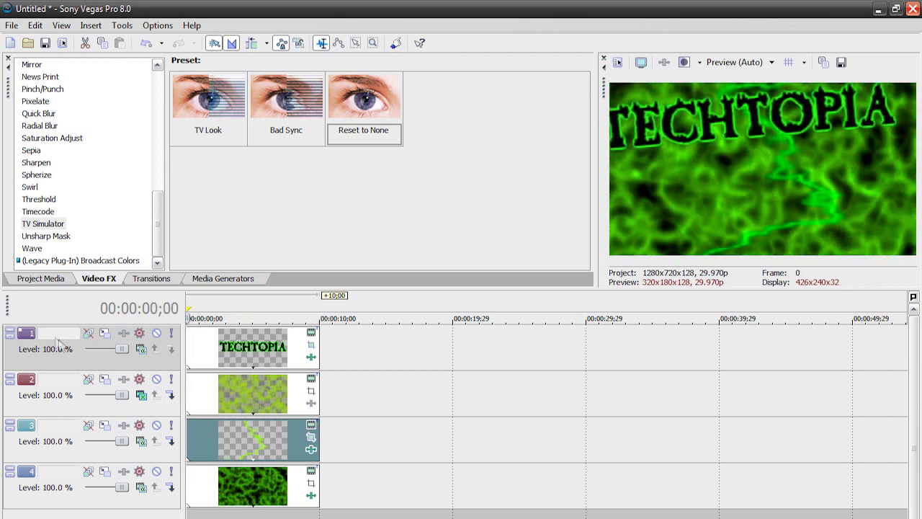
left_click(141, 349)
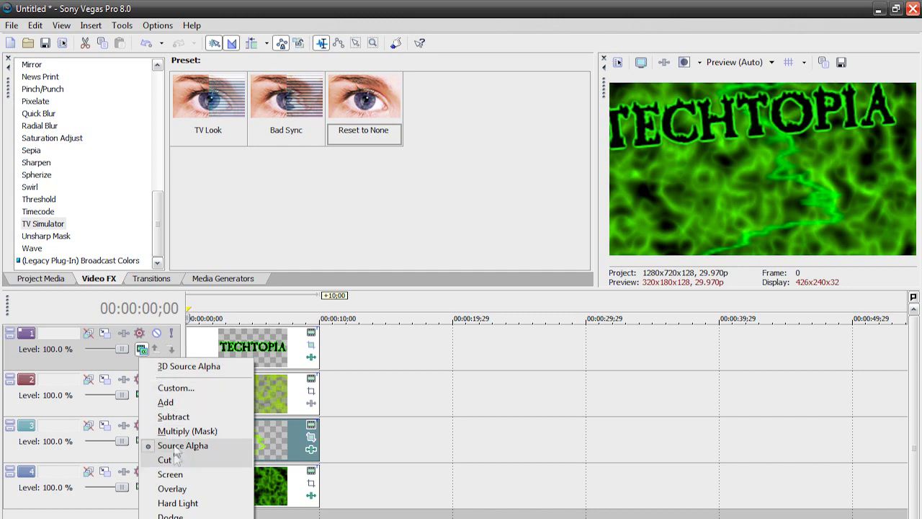
left_click(181, 492)
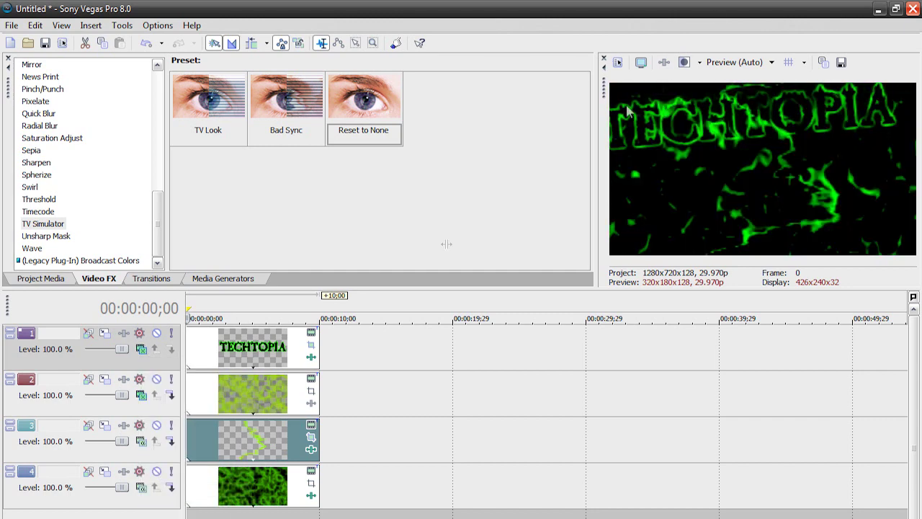
key("space")
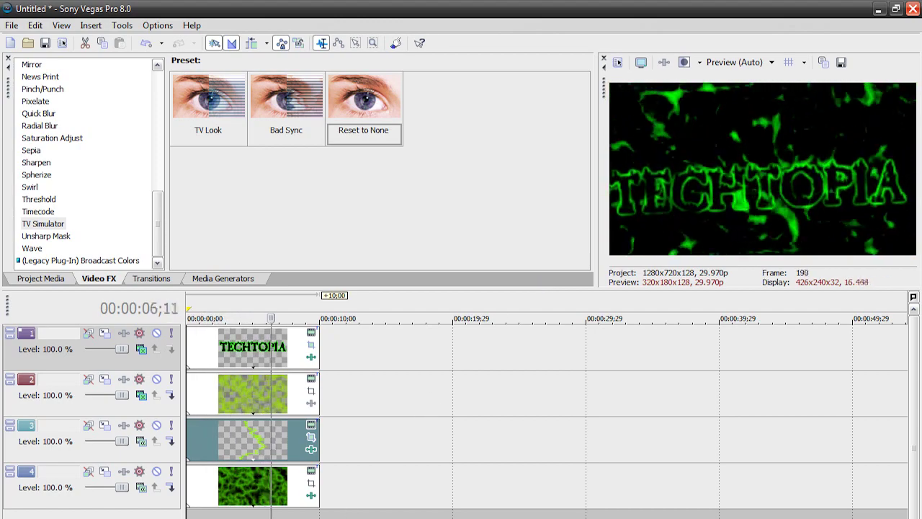
key("space")
Try other modes: another title blend, Multiply (Mask) on the lightning track, then Hard Light on the title
left_click(141, 349)
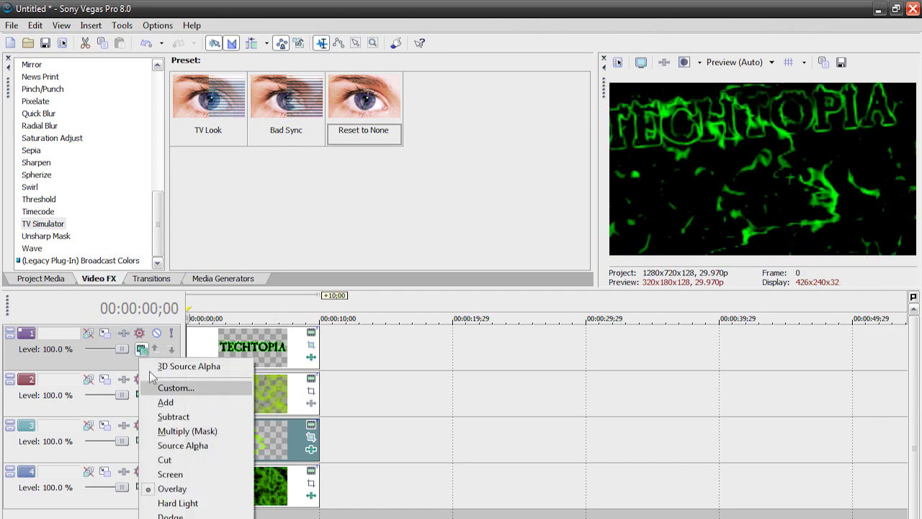
left_click(173, 403)
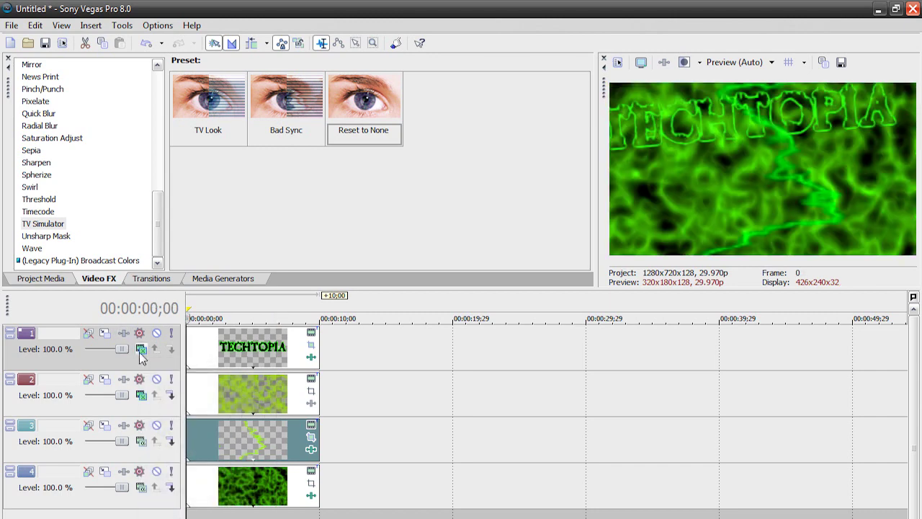
left_click(140, 441)
left_click(216, 428)
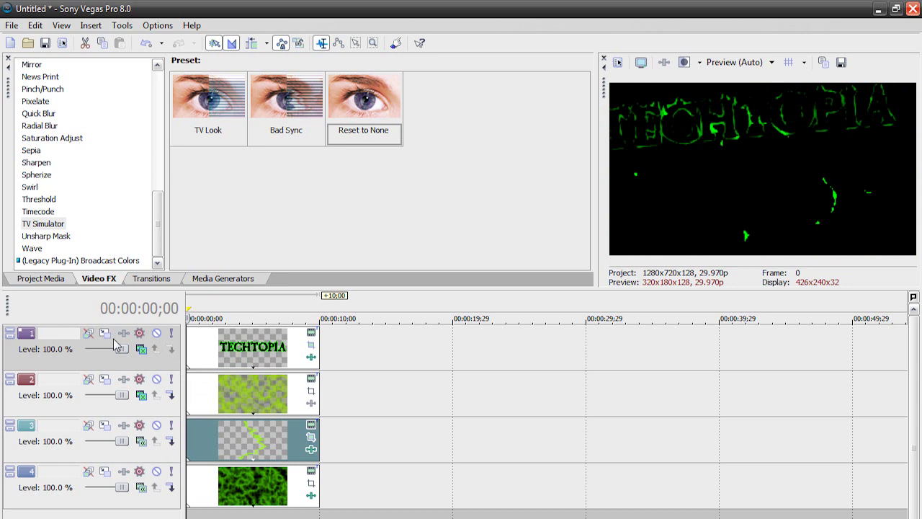
left_click(141, 349)
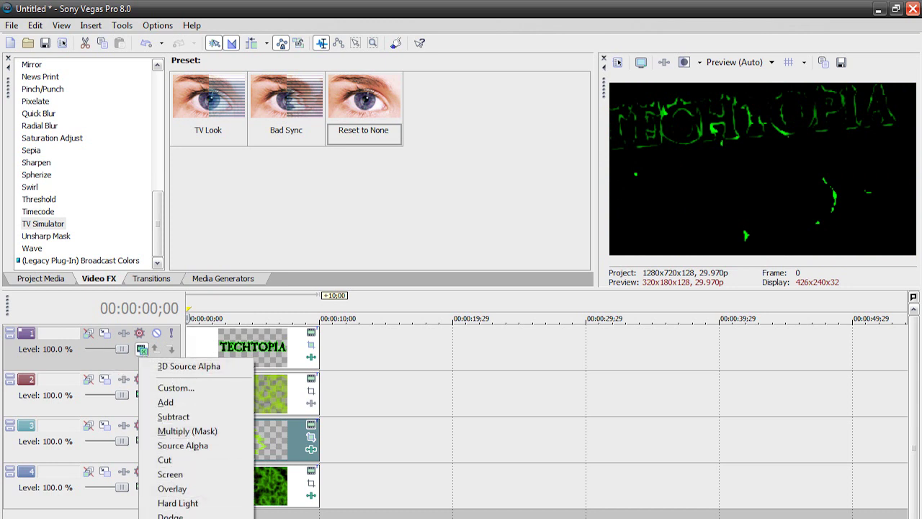
left_click(178, 503)
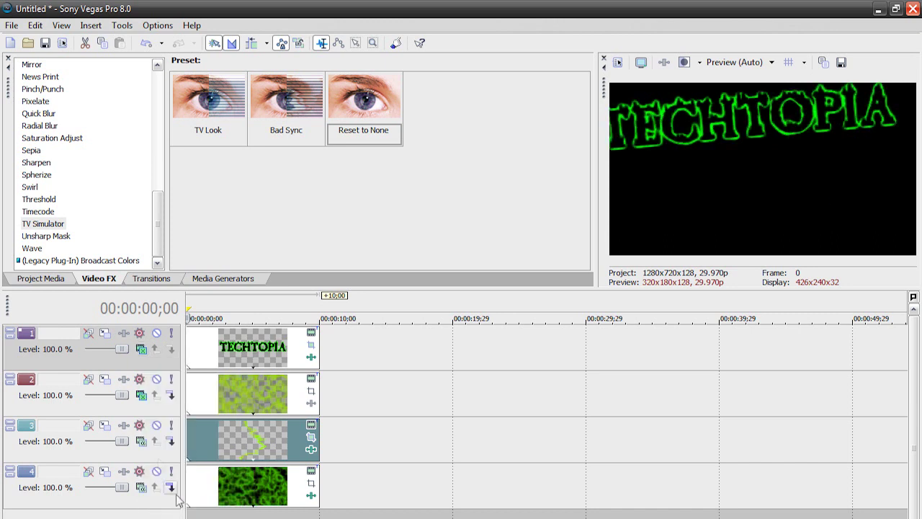
Try Dodge on the title track, then settle on Overlay and play back the final blend
left_click(141, 348)
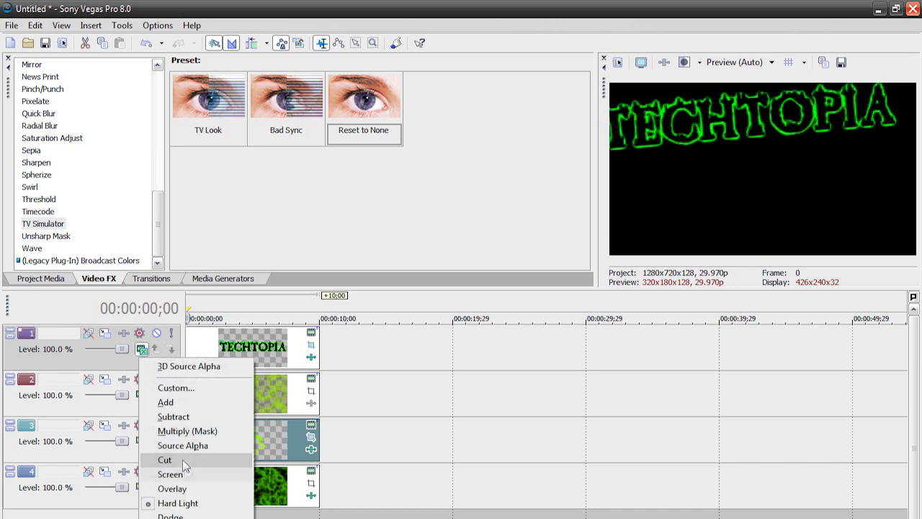
left_click(170, 514)
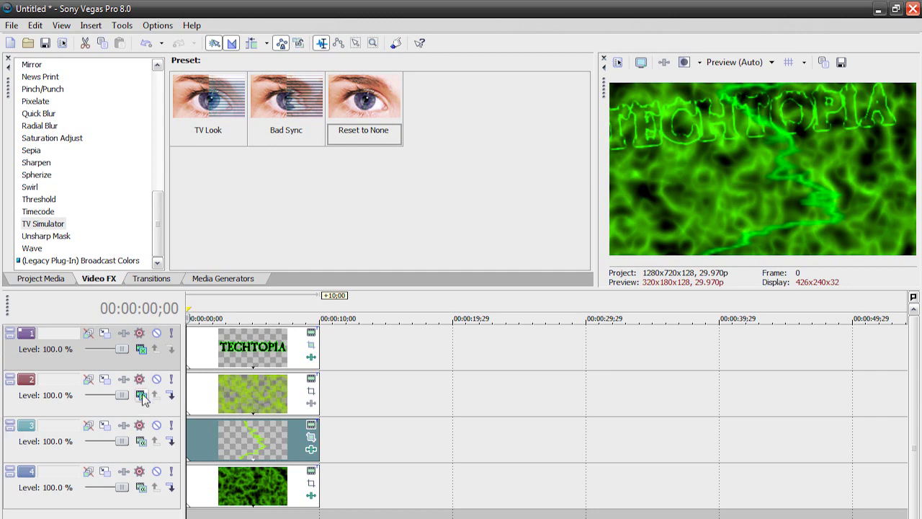
left_click(142, 349)
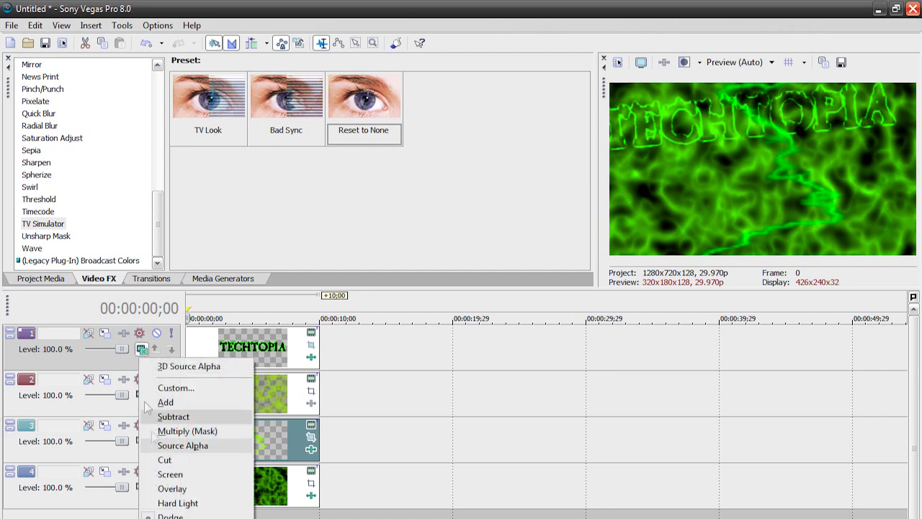
left_click(172, 490)
key("space")
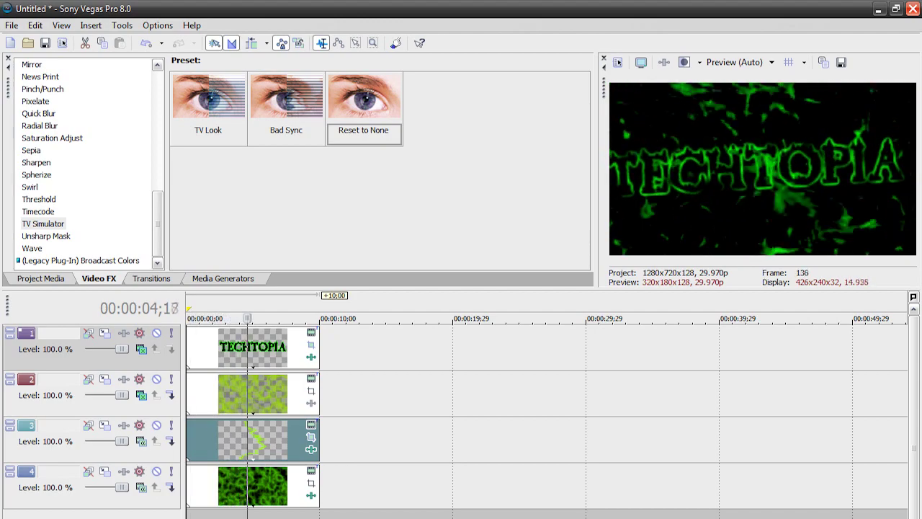
key("space")
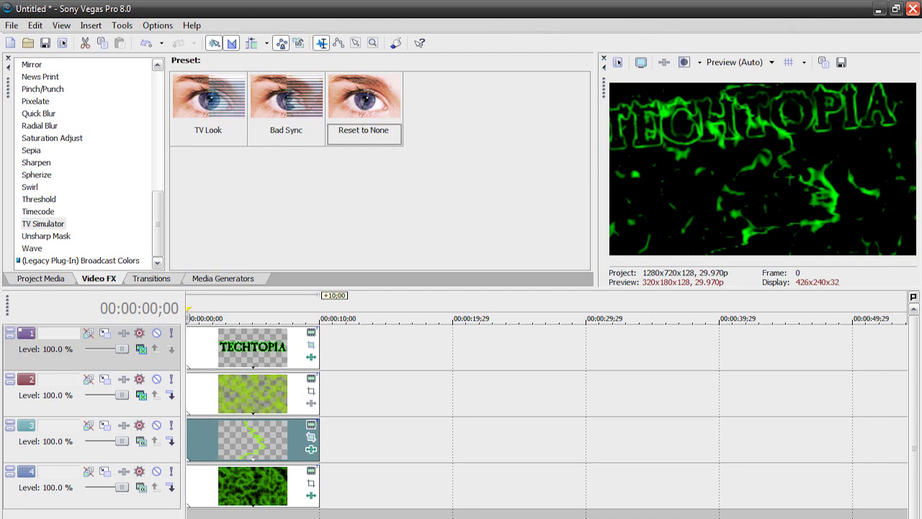